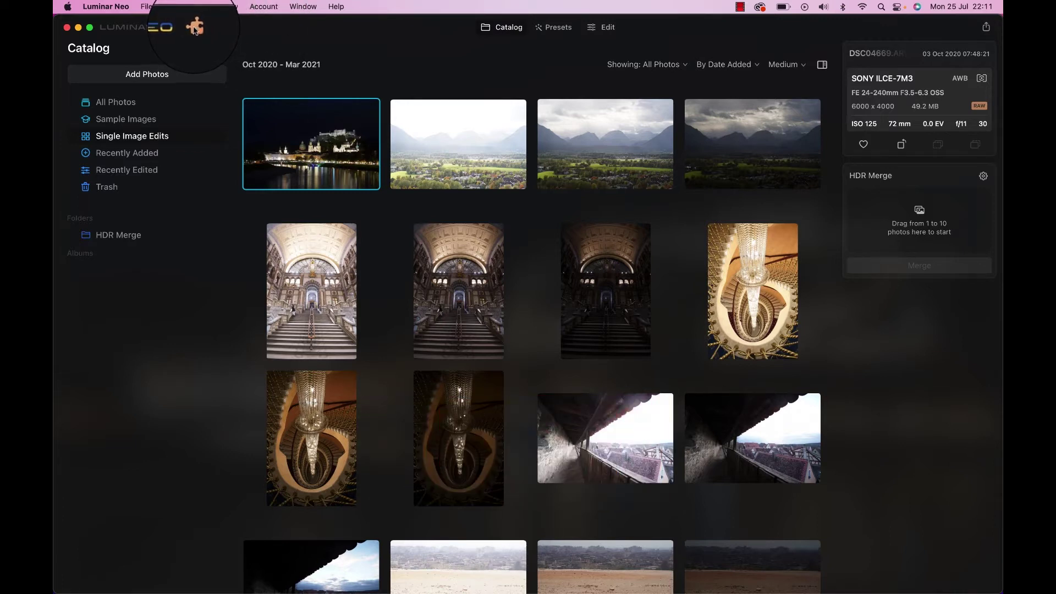
Look over the available extensions overview, then close it
{"action": "left_click", "coordinate": [195, 27]}
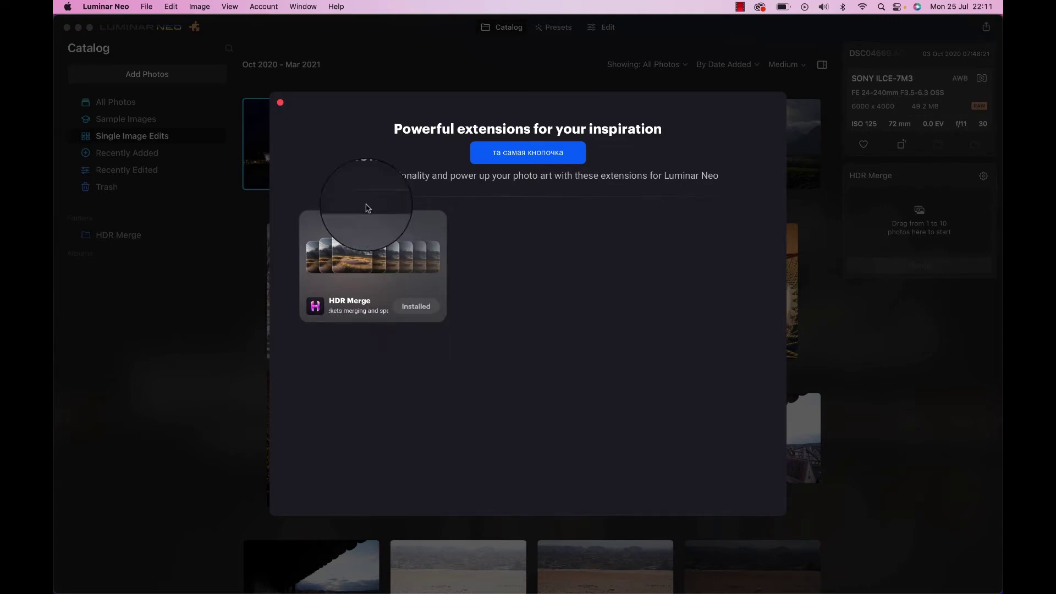
{"action": "left_click", "coordinate": [280, 102]}
{"action": "scroll", "coordinate": [388, 268], "scroll_direction": "down", "scroll_amount": 5}
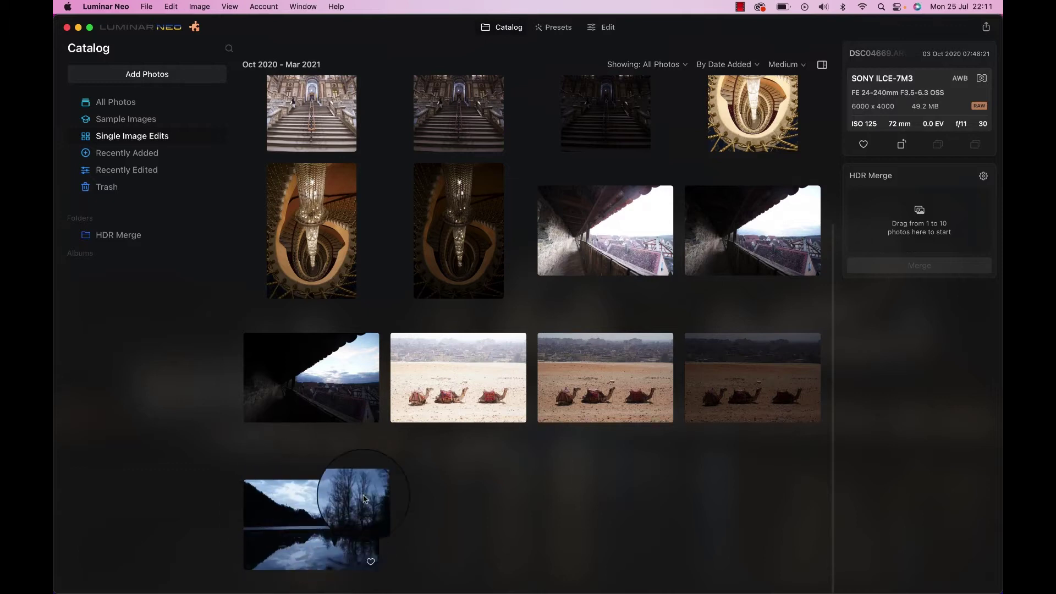
Add the lake-reflection photo to HDR Merge, check its settings and merge it
{"action": "double_click", "coordinate": [332, 527]}
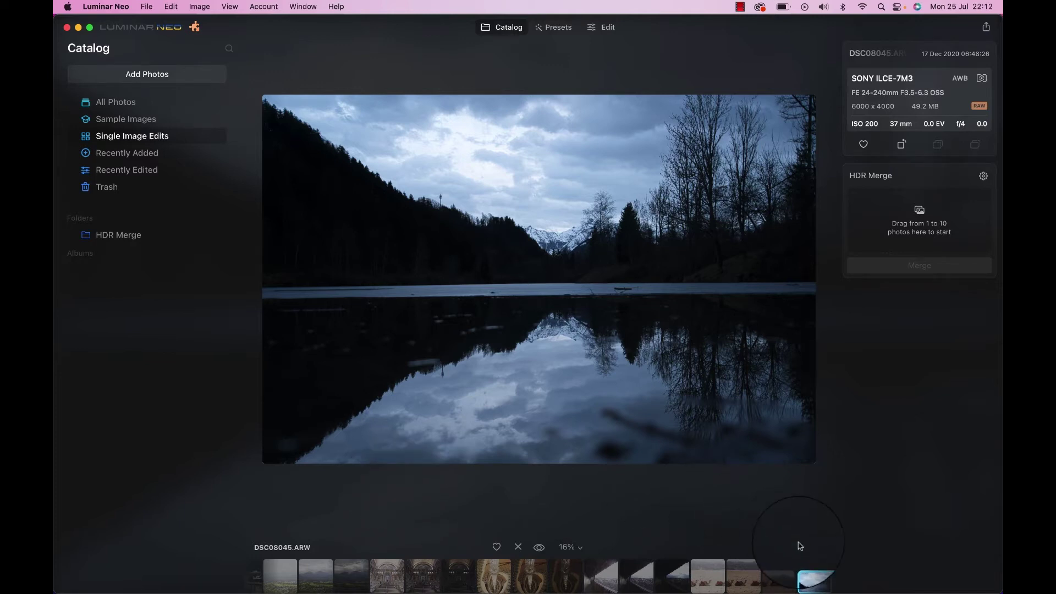
{"action": "left_click_drag", "start_coordinate": [813, 573], "coordinate": [920, 228]}
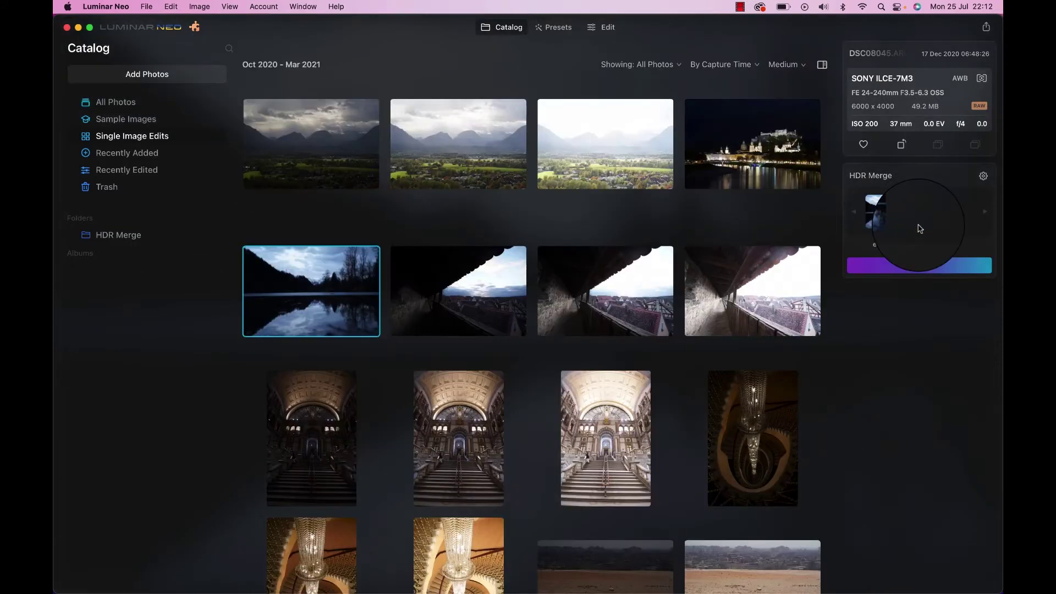
{"action": "left_click", "coordinate": [983, 176]}
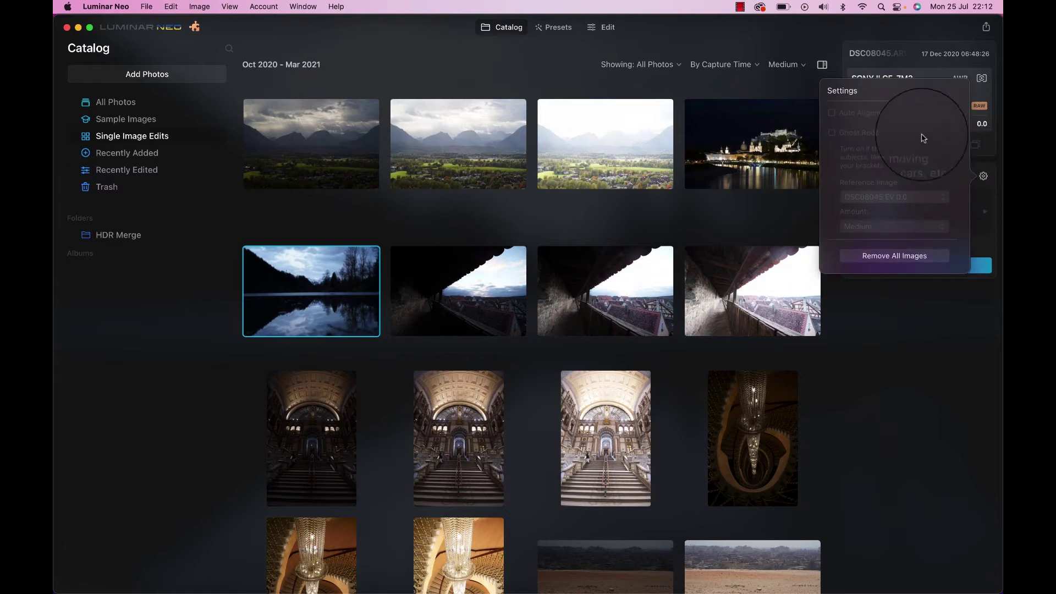
{"action": "left_click", "coordinate": [982, 175]}
{"action": "left_click", "coordinate": [917, 268]}
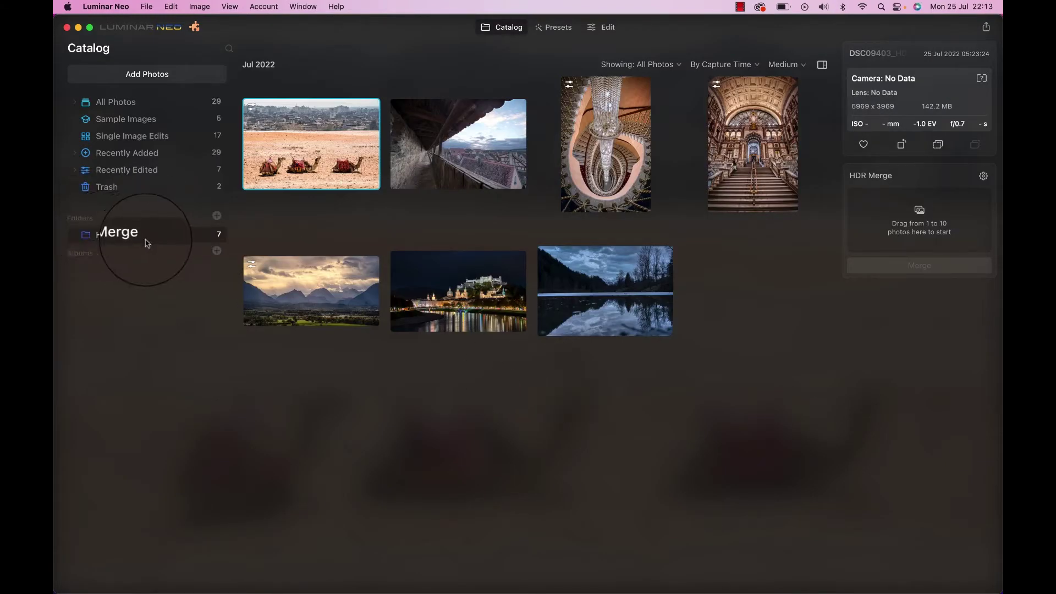
Apply the Arctic Sea preset from the Overcast collection to the merged lake photo
{"action": "double_click", "coordinate": [612, 299]}
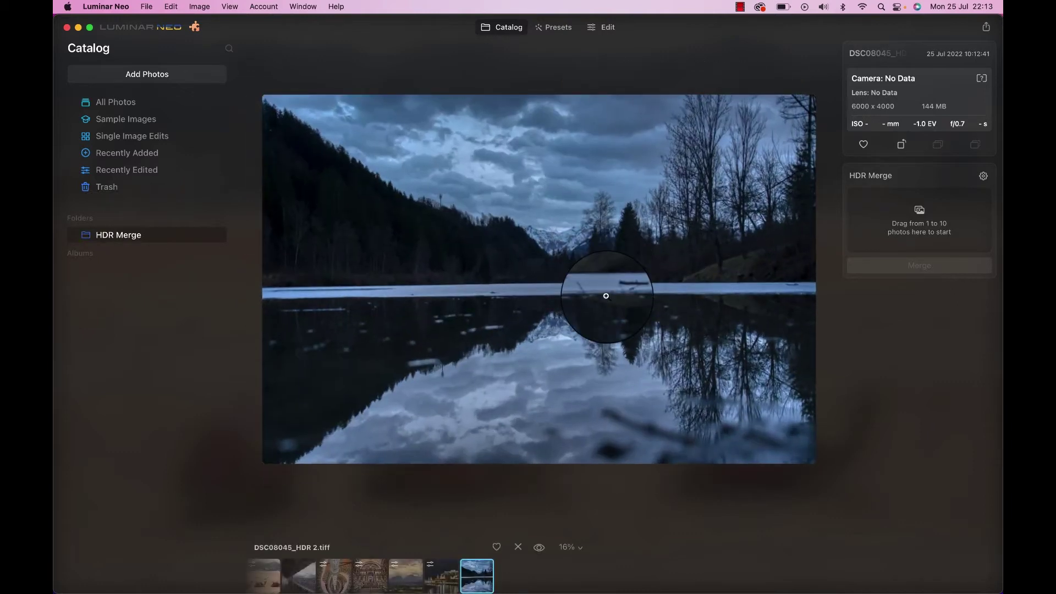
{"action": "left_click", "coordinate": [604, 31]}
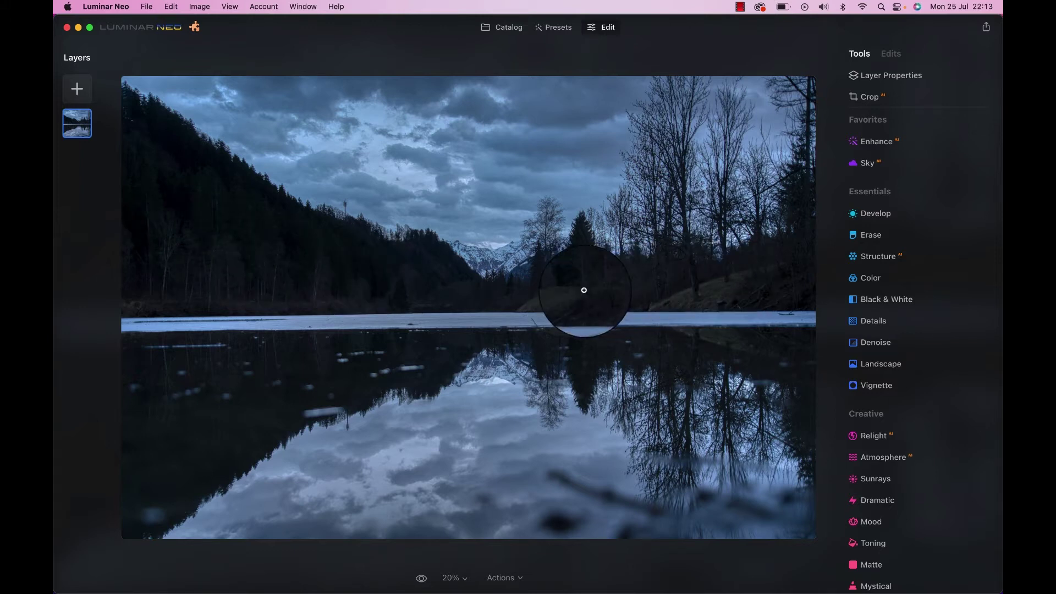
{"action": "left_click", "coordinate": [560, 29]}
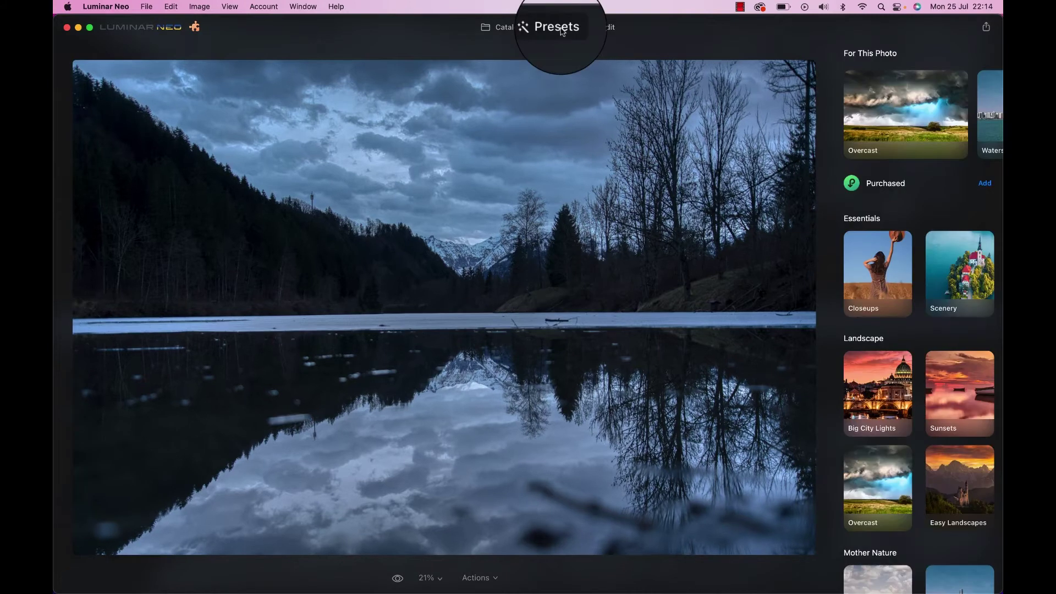
{"action": "left_click", "coordinate": [877, 114]}
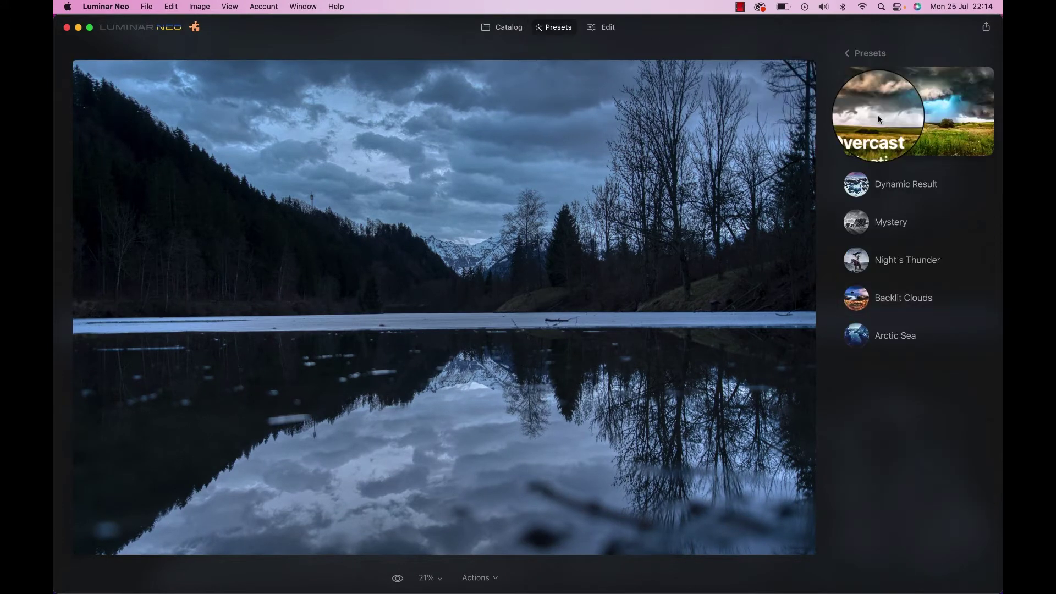
{"action": "left_click", "coordinate": [856, 337]}
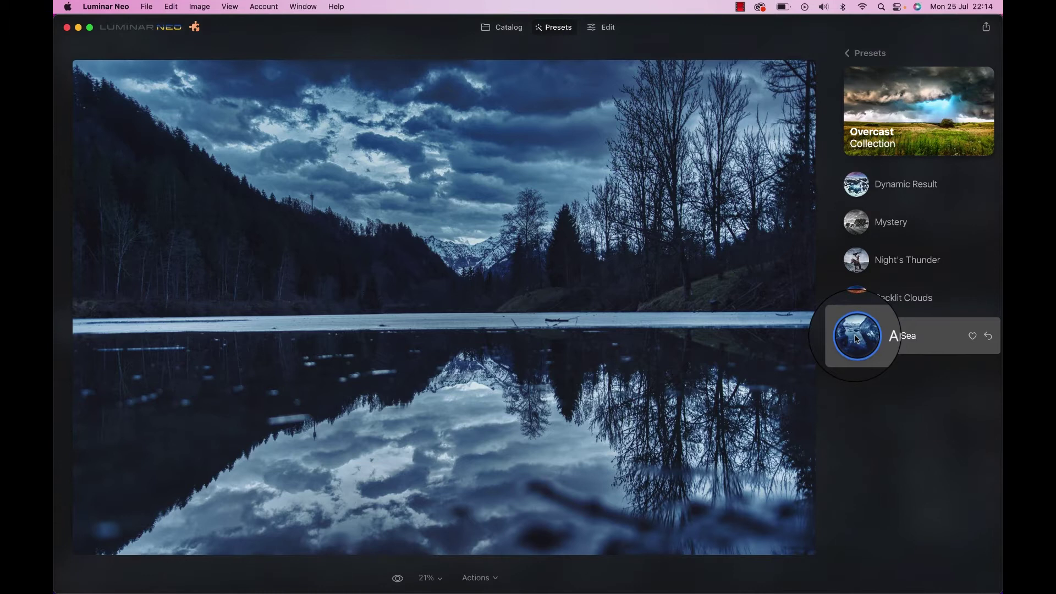
Lower the lake photo's Mood amount to 48 and add a -60 vignette
{"action": "key", "text": "e"}
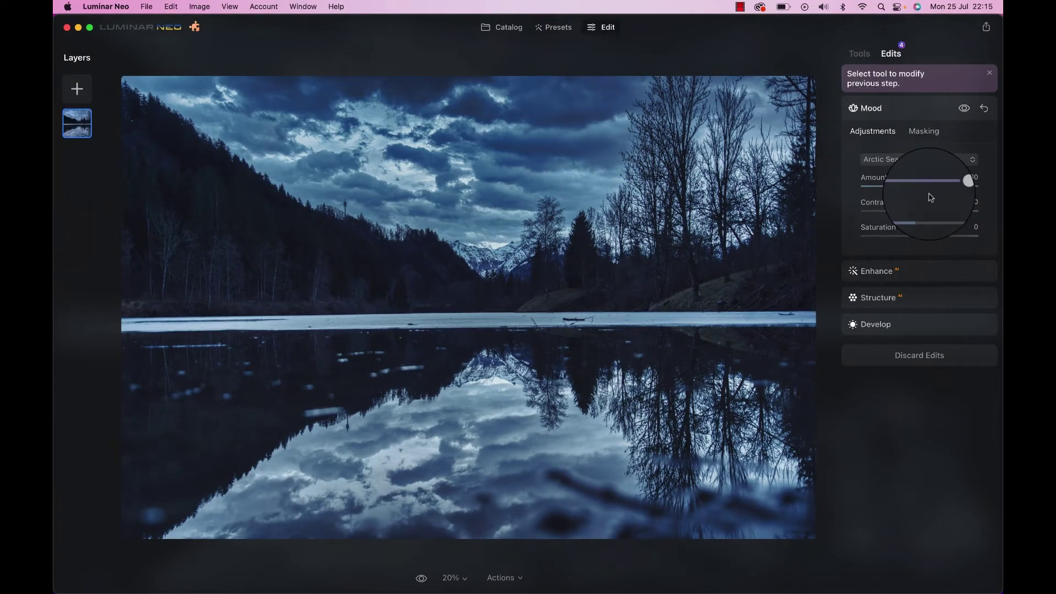
{"action": "left_click_drag", "start_coordinate": [953, 188], "coordinate": [918, 193]}
{"action": "left_click", "coordinate": [859, 53]}
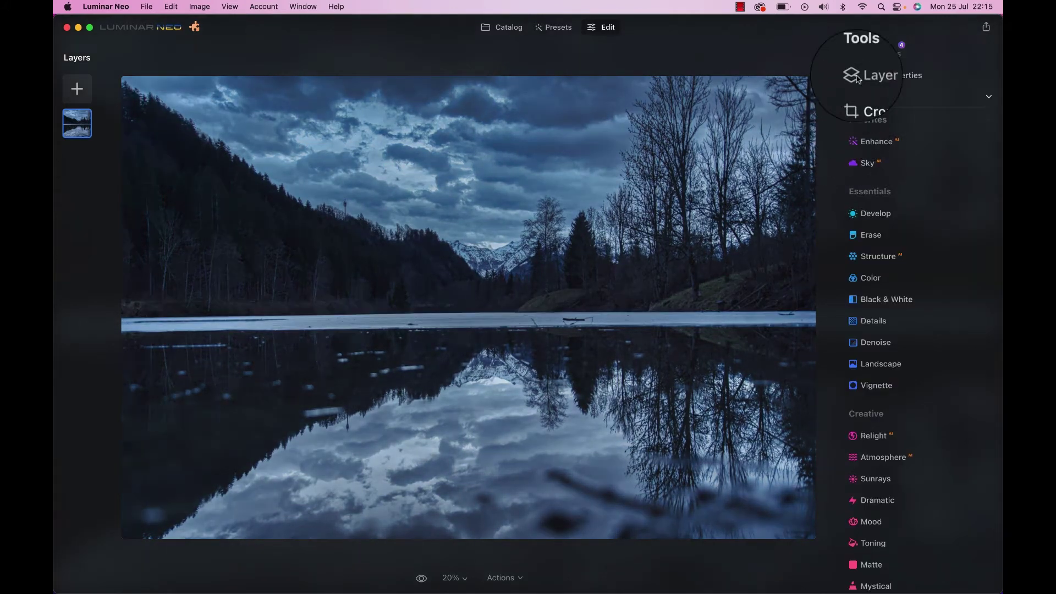
{"action": "left_click", "coordinate": [883, 395]}
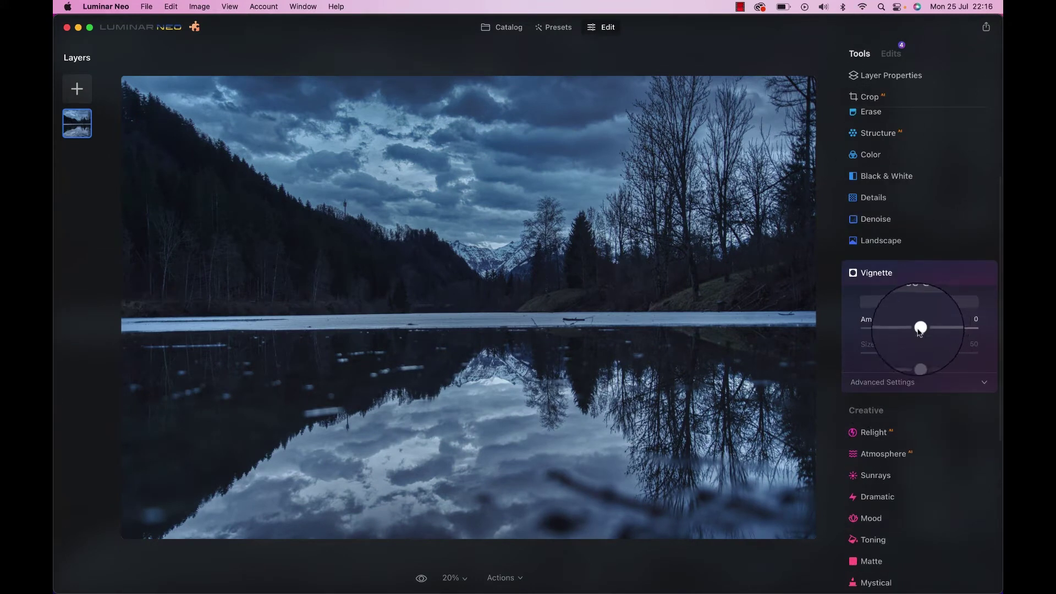
{"action": "left_click", "coordinate": [915, 331]}
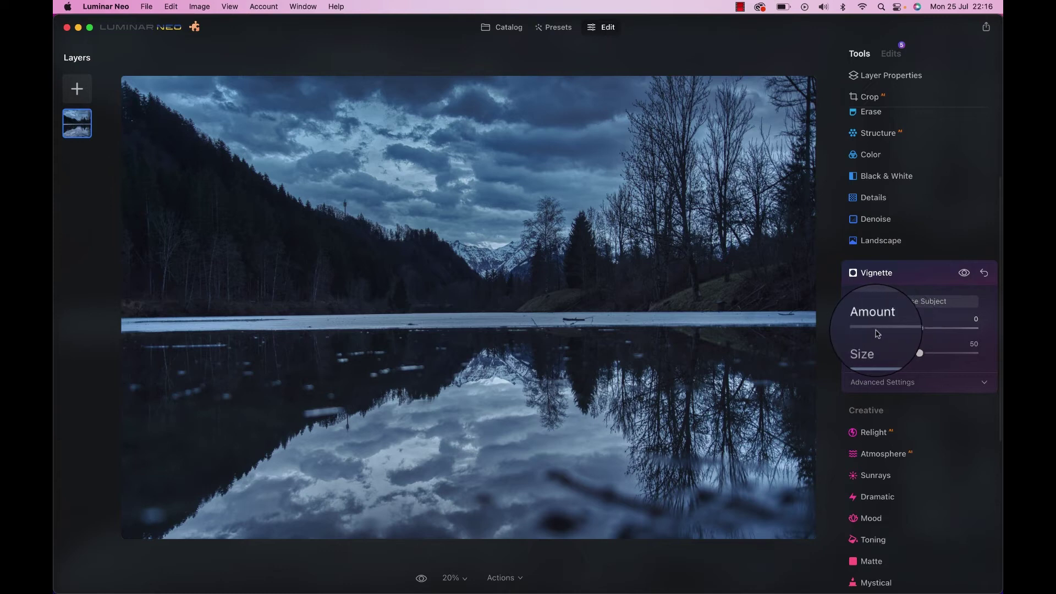
{"action": "mouse_move", "coordinate": [880, 333]}
{"action": "left_mouse_down"}
{"action": "mouse_move", "coordinate": [935, 328]}
{"action": "mouse_move", "coordinate": [887, 331]}
{"action": "left_mouse_up"}
{"action": "left_click", "coordinate": [905, 381]}
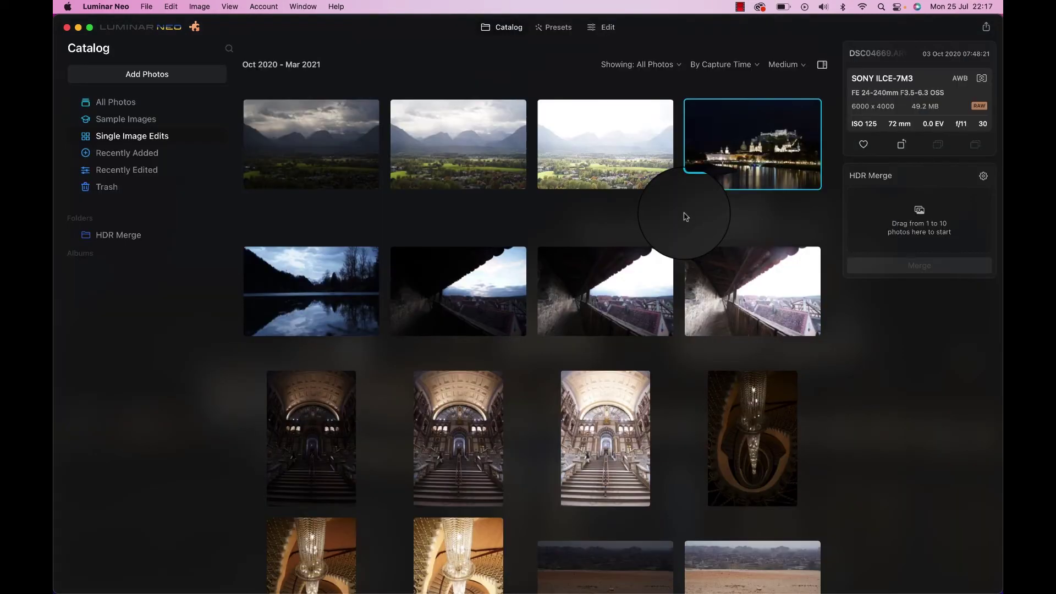
HDR-merge the night Salzburg riverside photo into DSC04669_HDR 2.tiff and inspect it zoomed in
{"action": "left_click_drag", "start_coordinate": [685, 216], "coordinate": [912, 223]}
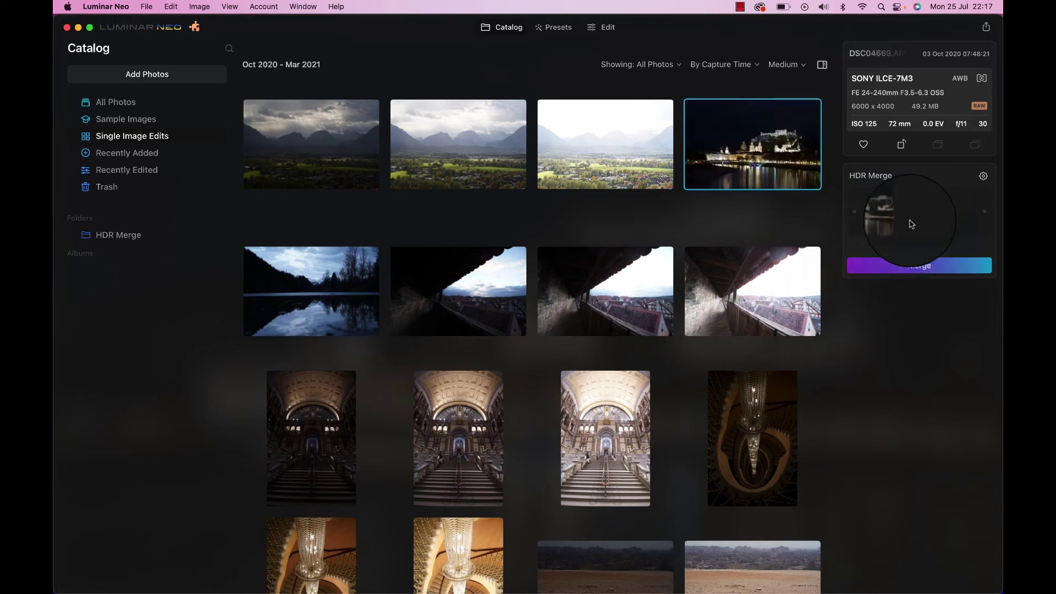
{"action": "left_click", "coordinate": [913, 267]}
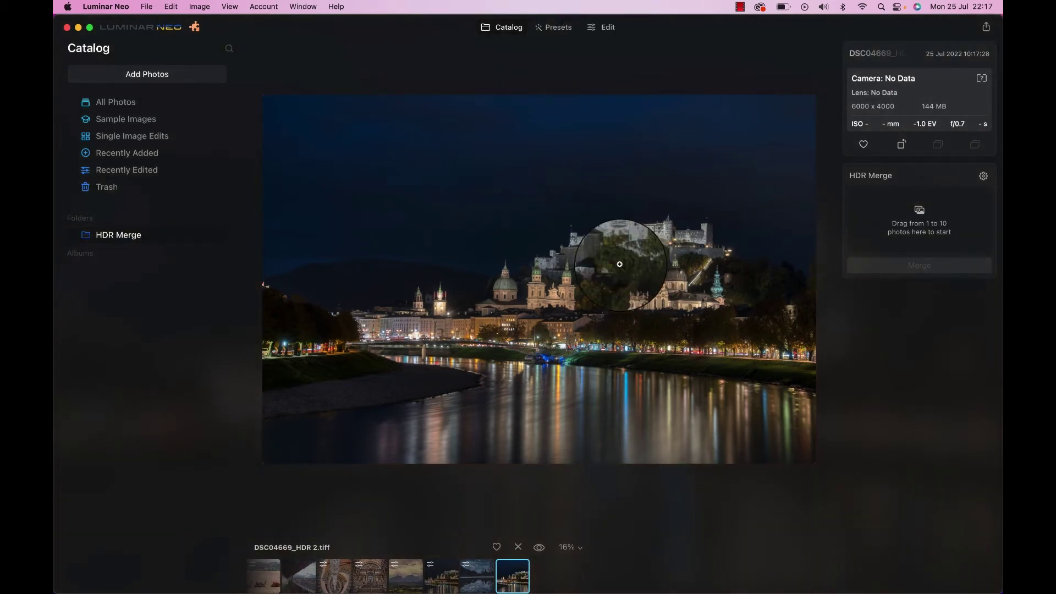
{"action": "left_click", "coordinate": [628, 317]}
{"action": "scroll", "coordinate": [628, 316], "scroll_direction": "up", "scroll_amount": 3}
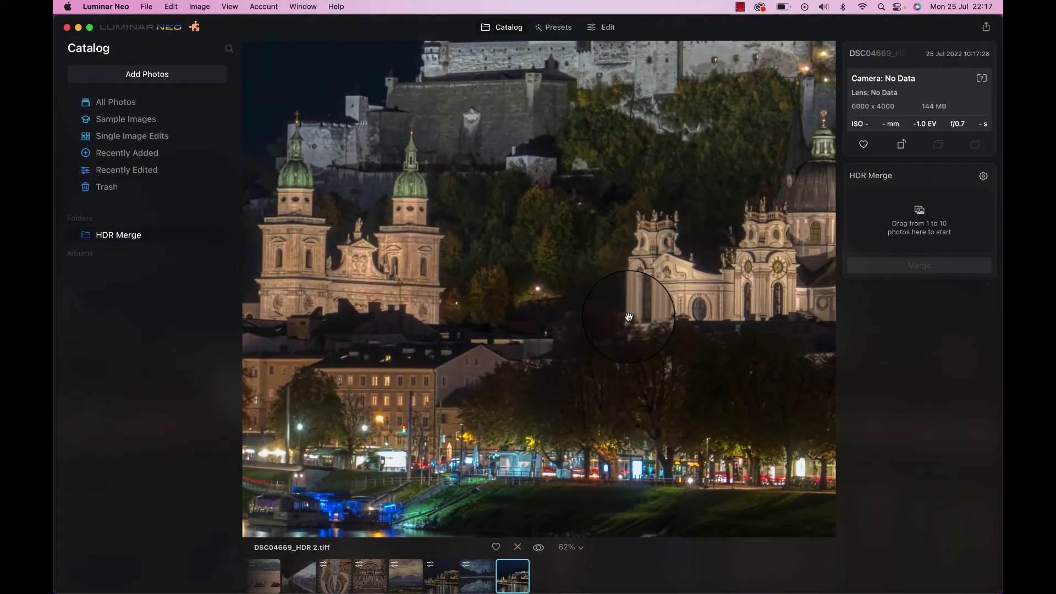
{"action": "scroll", "coordinate": [628, 316], "scroll_direction": "down", "scroll_amount": 2}
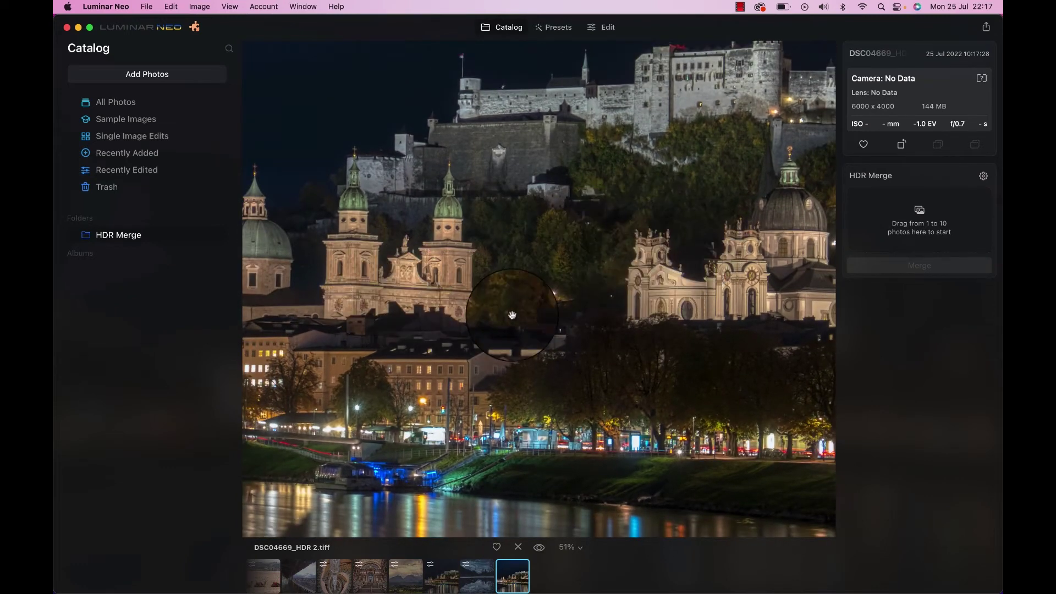
{"action": "scroll", "coordinate": [512, 314], "scroll_direction": "down", "scroll_amount": 3}
{"action": "scroll", "coordinate": [512, 314], "scroll_direction": "down", "scroll_amount": 2}
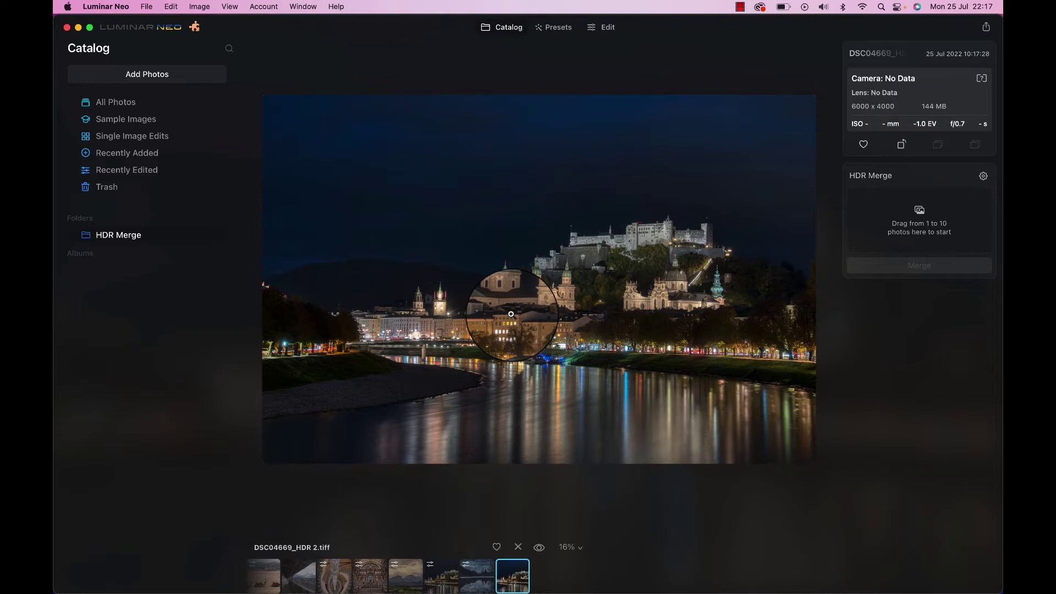
Set Develop to Smart Contrast 21, Highlights -36, Whites 51 and Blacks -17
{"action": "key", "text": "e"}
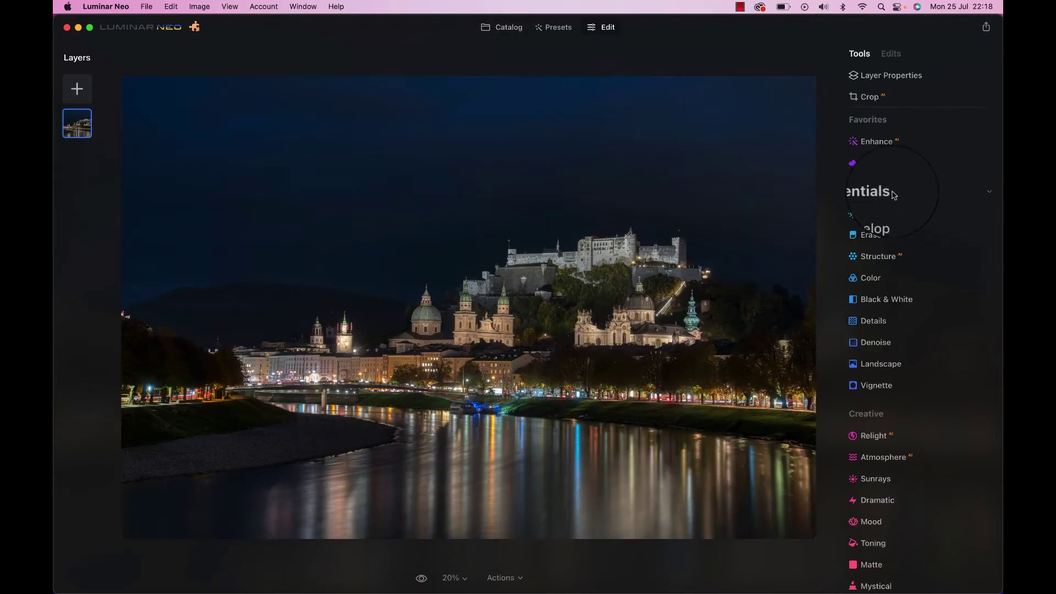
{"action": "left_click", "coordinate": [875, 222]}
{"action": "left_click_drag", "start_coordinate": [920, 249], "coordinate": [898, 277]}
{"action": "left_click", "coordinate": [878, 327]}
{"action": "left_click_drag", "start_coordinate": [917, 360], "coordinate": [911, 386]}
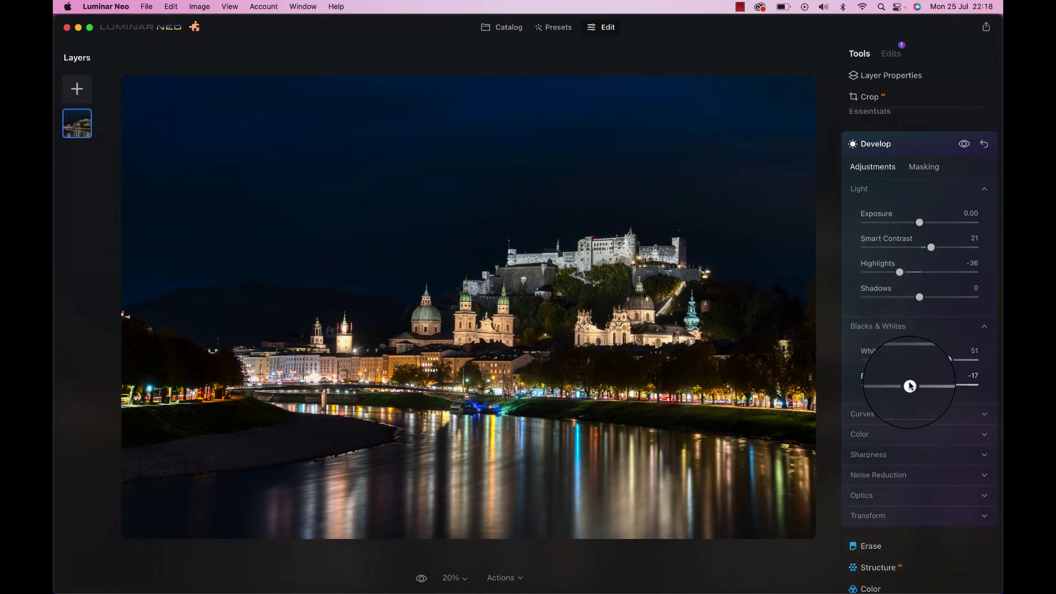
{"action": "left_click", "coordinate": [878, 567]}
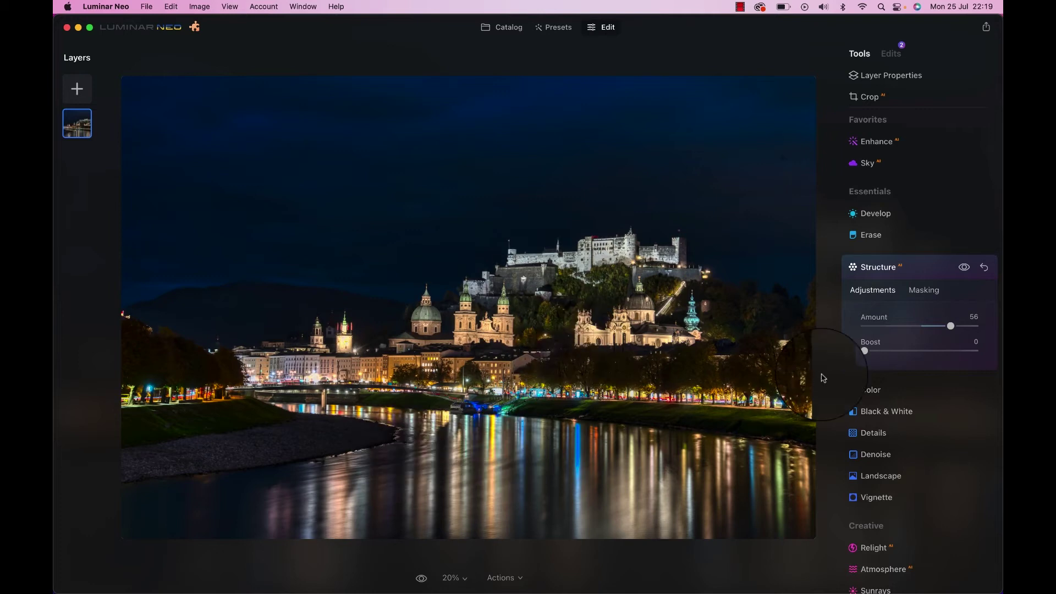
Brush a Structure mask over the castle hill, cathedrals and river reflections
{"action": "left_click", "coordinate": [928, 294]}
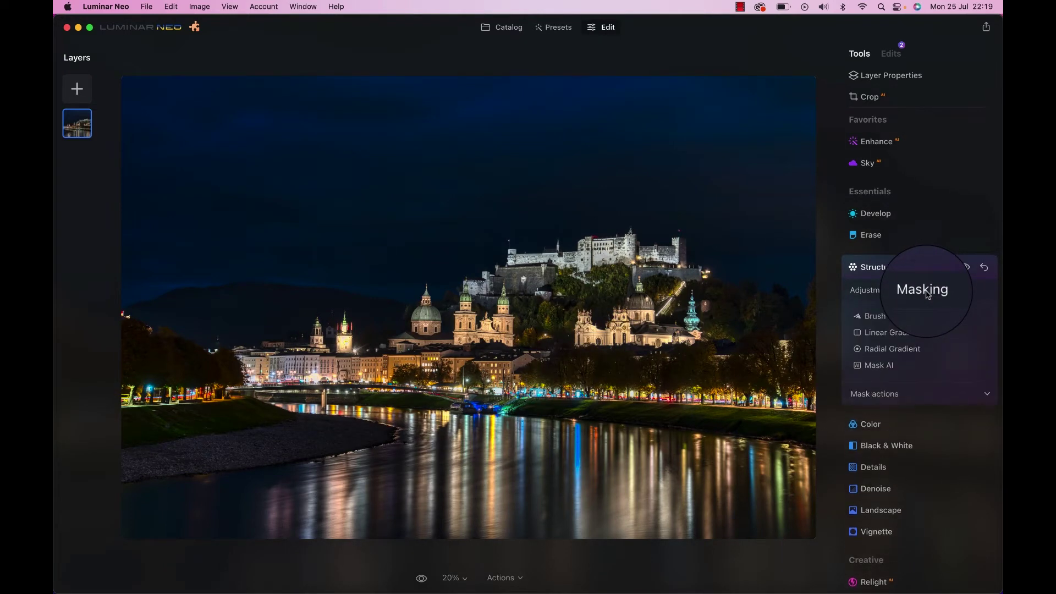
{"action": "left_click", "coordinate": [874, 318]}
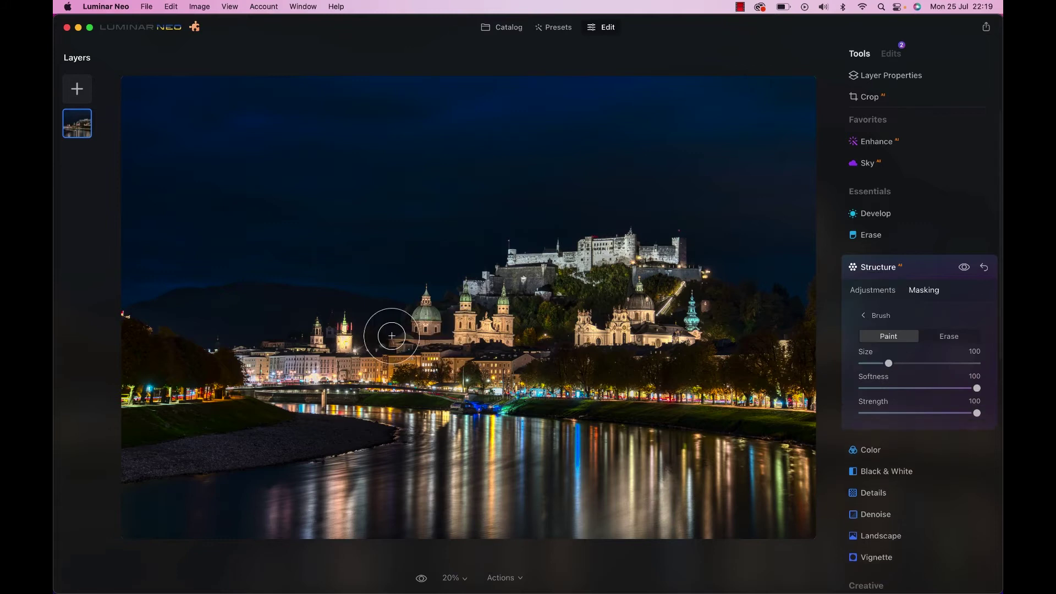
{"action": "mouse_move", "coordinate": [580, 276]}
{"action": "left_mouse_down"}
{"action": "mouse_move", "coordinate": [723, 377]}
{"action": "mouse_move", "coordinate": [493, 370]}
{"action": "mouse_move", "coordinate": [537, 406]}
{"action": "left_mouse_up"}
{"action": "mouse_move", "coordinate": [457, 422]}
{"action": "left_mouse_down"}
{"action": "mouse_move", "coordinate": [459, 477]}
{"action": "mouse_move", "coordinate": [508, 504]}
{"action": "mouse_move", "coordinate": [363, 549]}
{"action": "mouse_move", "coordinate": [607, 549]}
{"action": "mouse_move", "coordinate": [658, 504]}
{"action": "mouse_move", "coordinate": [448, 417]}
{"action": "left_mouse_up"}
{"action": "left_click", "coordinate": [924, 287]}
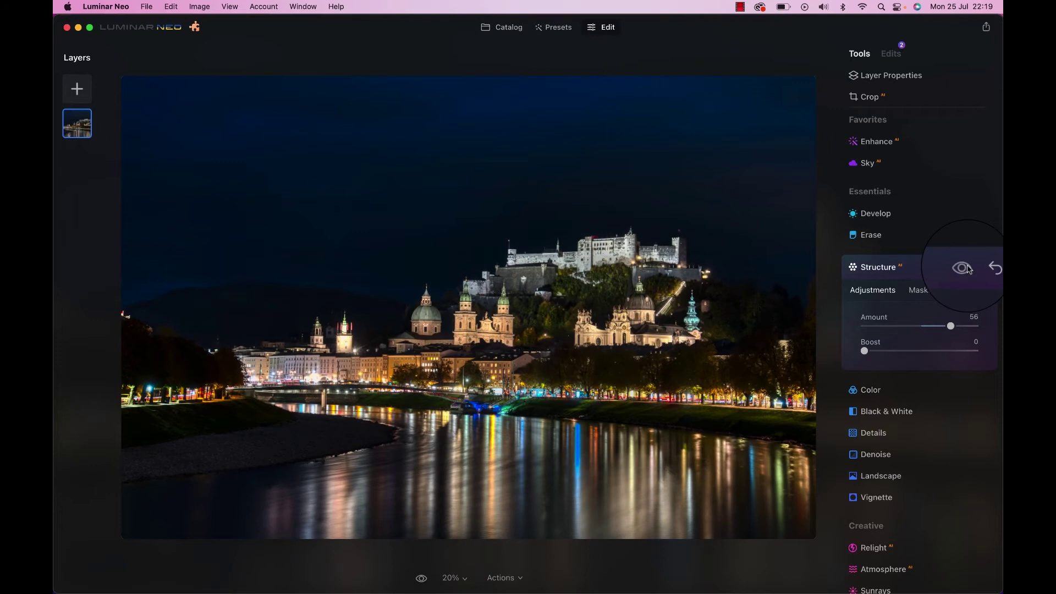
Add a vignette at Amount -58 with Inner Light raised to 25
{"action": "left_click", "coordinate": [867, 498]}
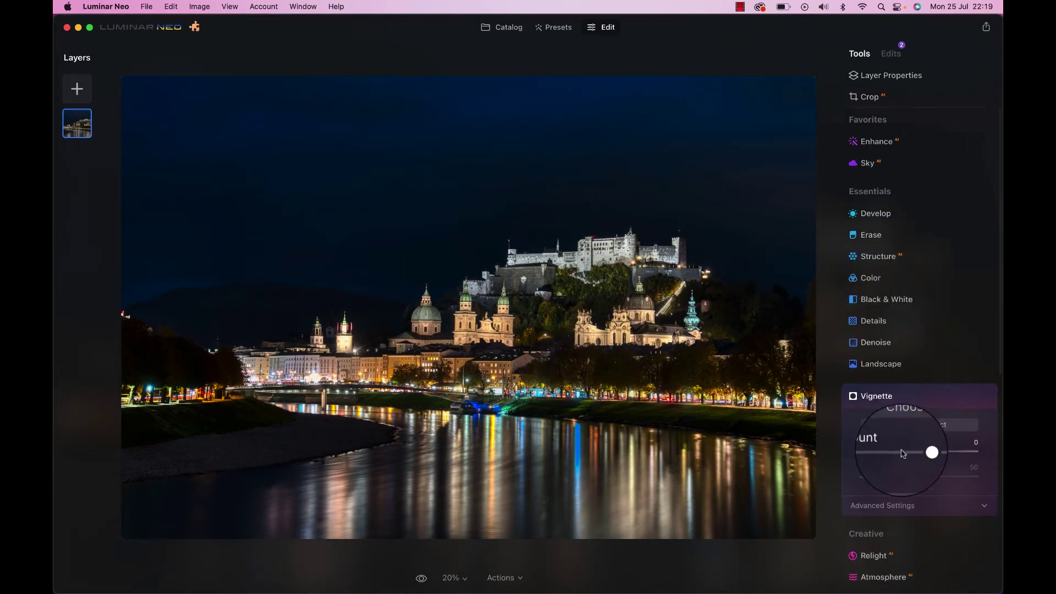
{"action": "left_click_drag", "start_coordinate": [918, 451], "coordinate": [880, 453]}
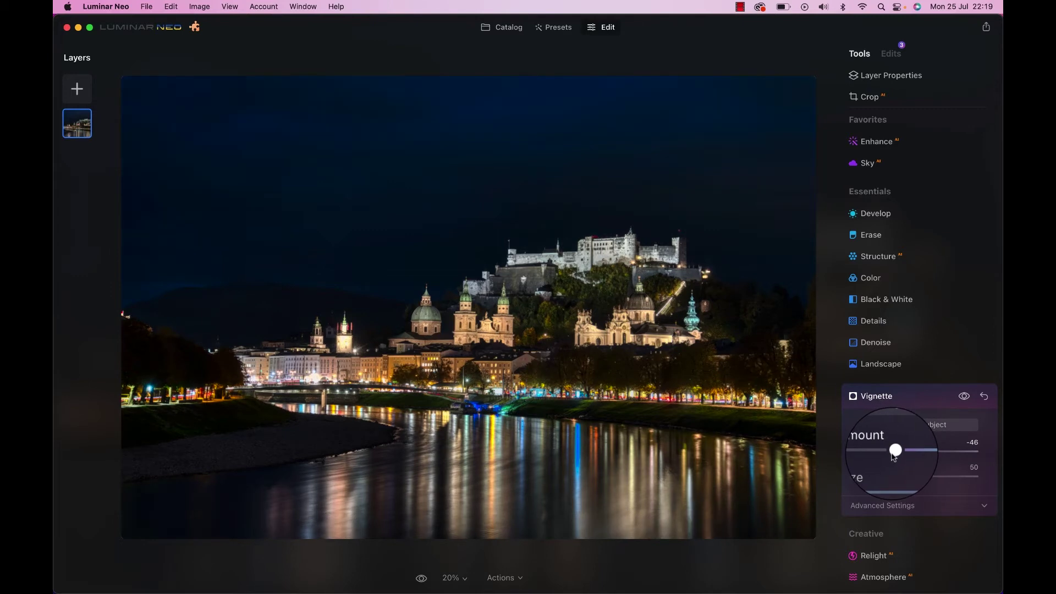
{"action": "left_click", "coordinate": [880, 505]}
{"action": "scroll", "coordinate": [879, 507], "scroll_direction": "down", "scroll_amount": 3}
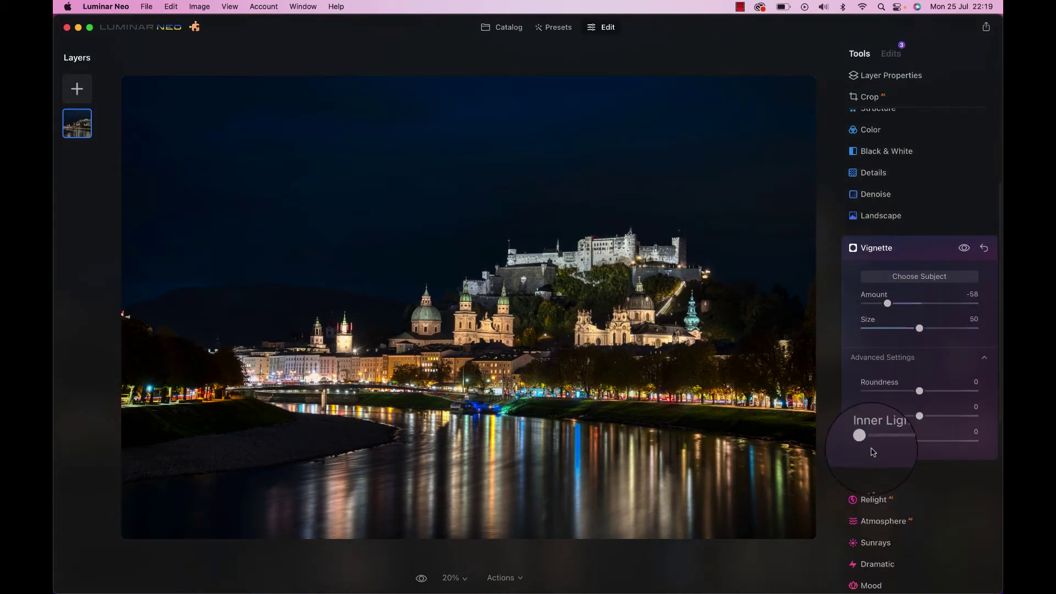
{"action": "left_click_drag", "start_coordinate": [865, 441], "coordinate": [902, 443]}
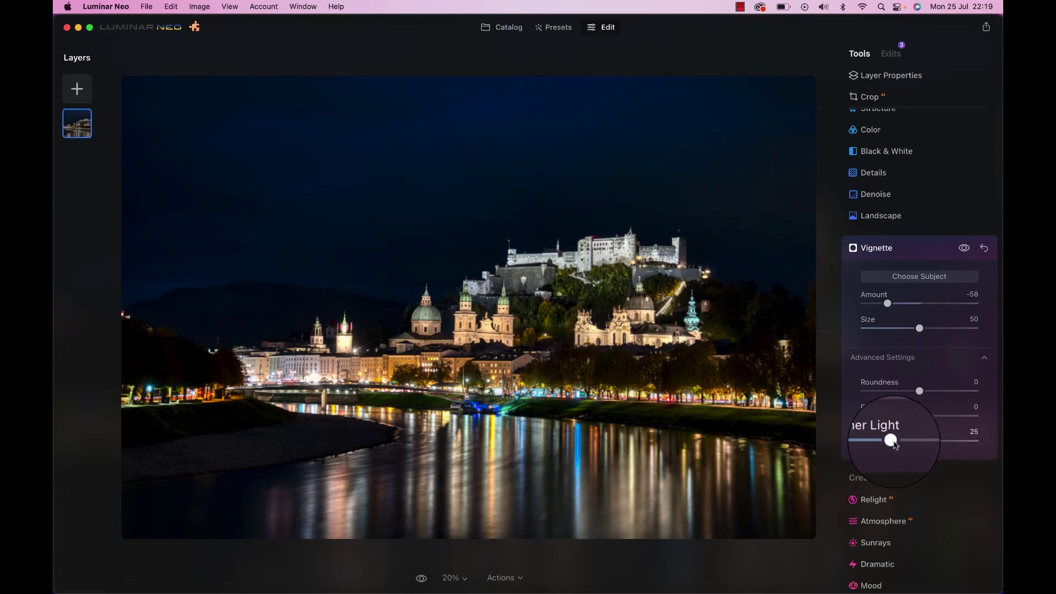
{"action": "left_click", "coordinate": [867, 133]}
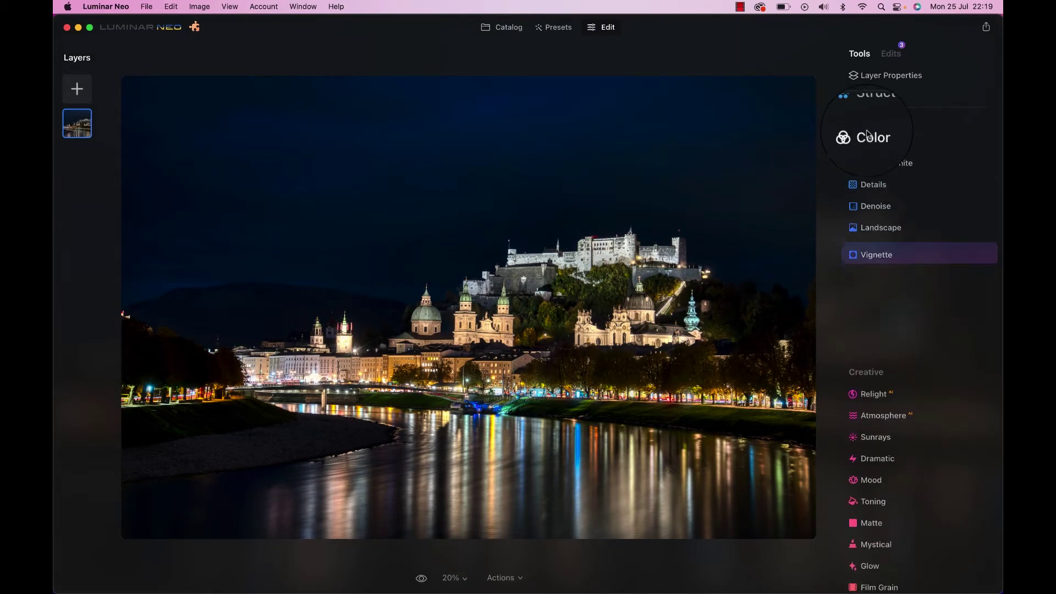
Lower the Blue saturation to -51 in the Color tool's HSL panel
{"action": "left_click", "coordinate": [866, 280]}
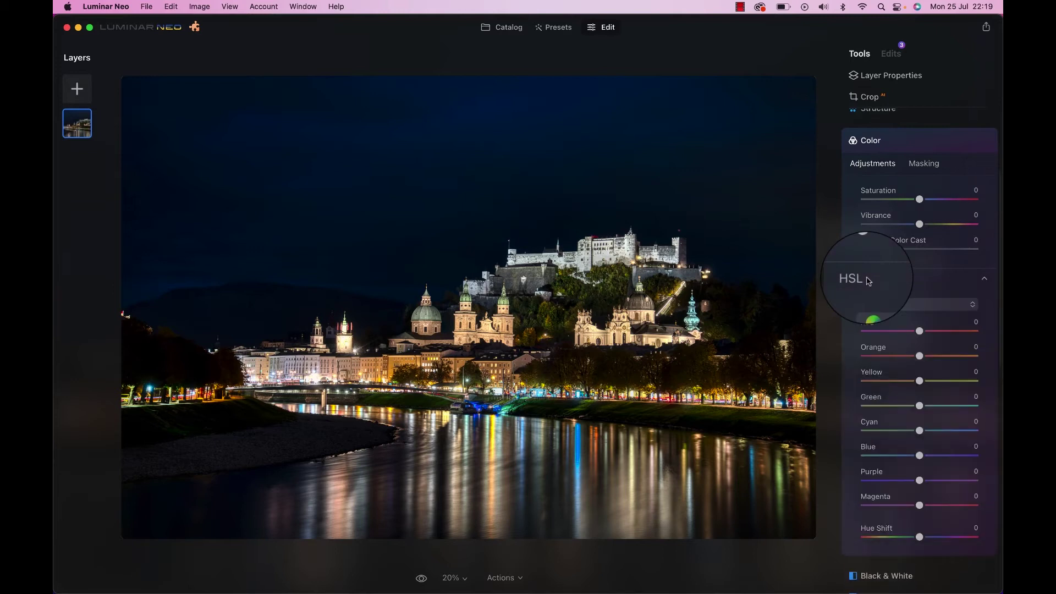
{"action": "left_click", "coordinate": [885, 304]}
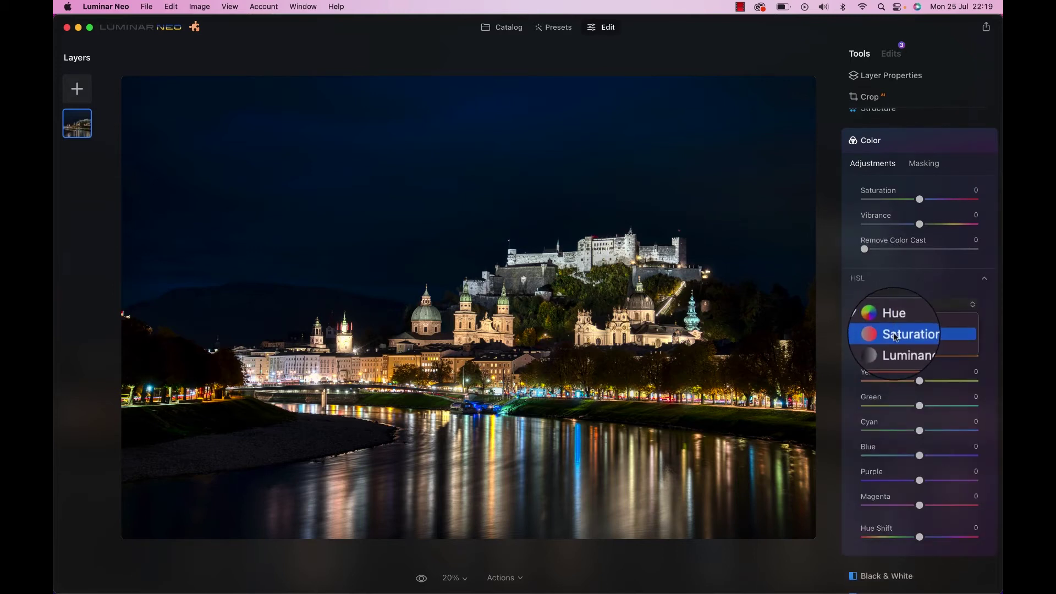
{"action": "left_click", "coordinate": [895, 336]}
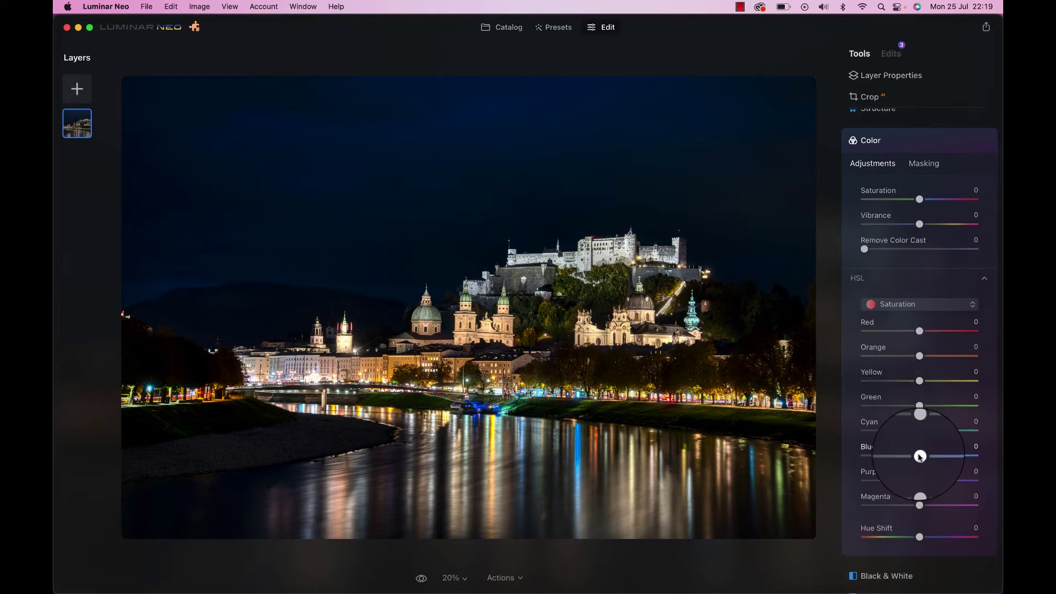
{"action": "left_click_drag", "start_coordinate": [919, 455], "coordinate": [908, 457]}
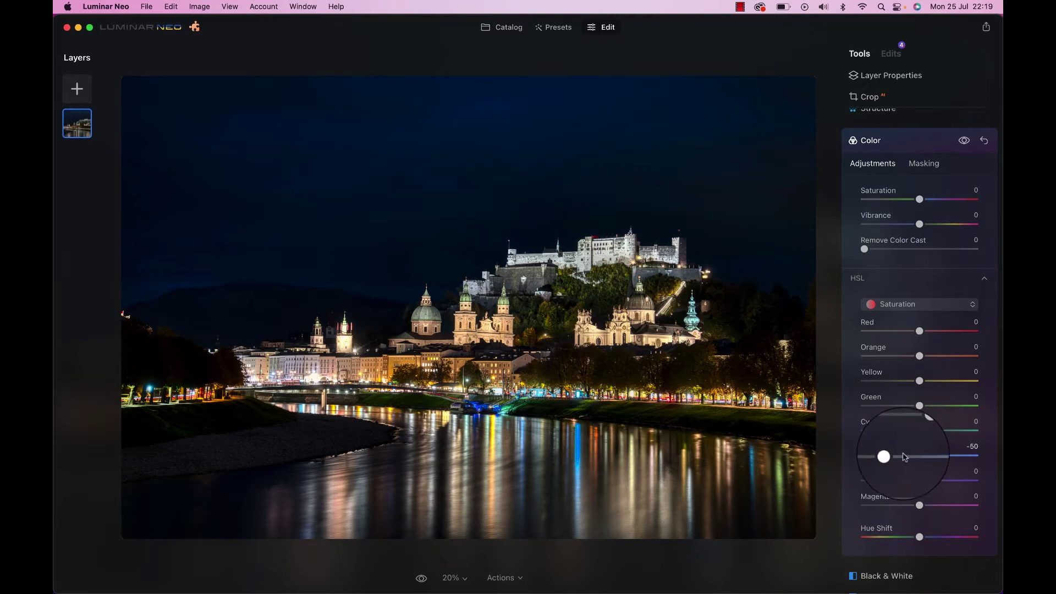
{"action": "left_click", "coordinate": [904, 459]}
{"action": "mouse_move", "coordinate": [904, 459]}
{"action": "left_mouse_down"}
{"action": "mouse_move", "coordinate": [877, 459]}
{"action": "mouse_move", "coordinate": [888, 461]}
{"action": "left_mouse_up"}
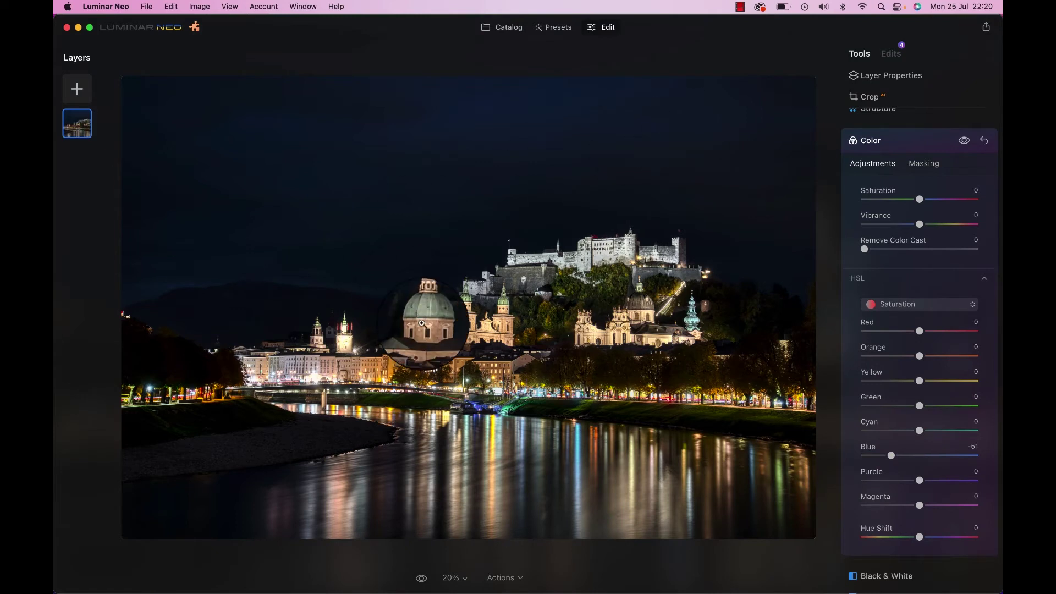
Zoom in and pan across the night sky, then fit the whole photo back in view
{"action": "scroll", "coordinate": [316, 235], "scroll_direction": "up", "scroll_amount": 5}
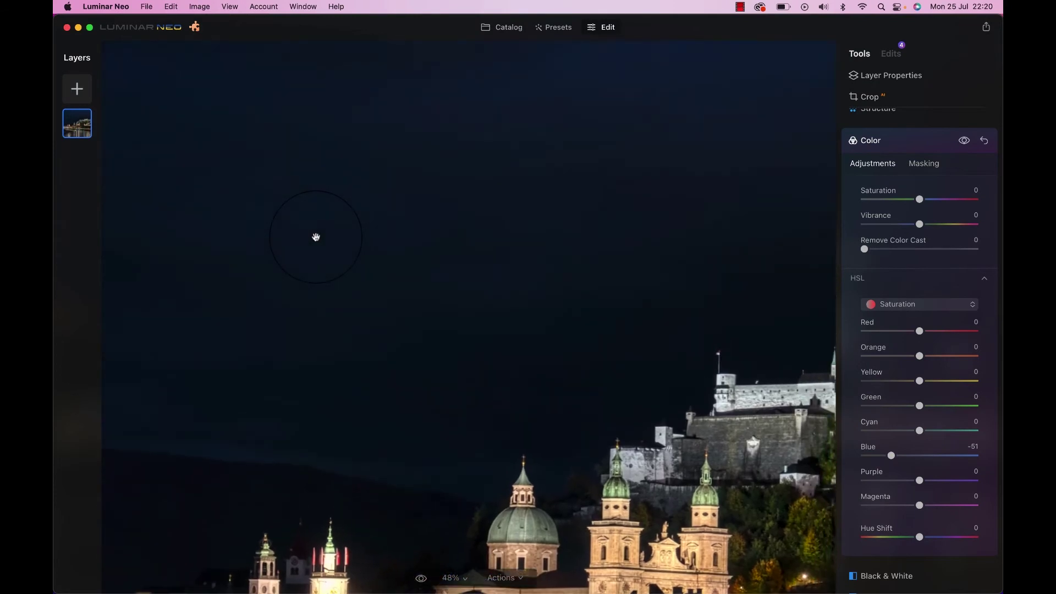
{"action": "scroll", "coordinate": [316, 237], "scroll_direction": "up", "scroll_amount": 2}
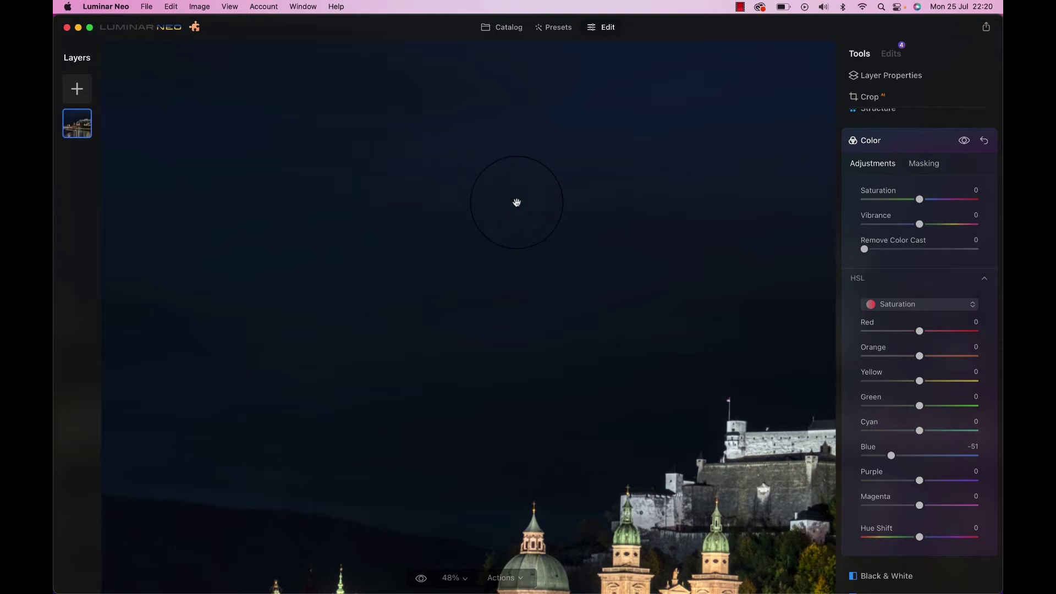
{"action": "scroll", "coordinate": [517, 203], "scroll_direction": "right", "scroll_amount": 5}
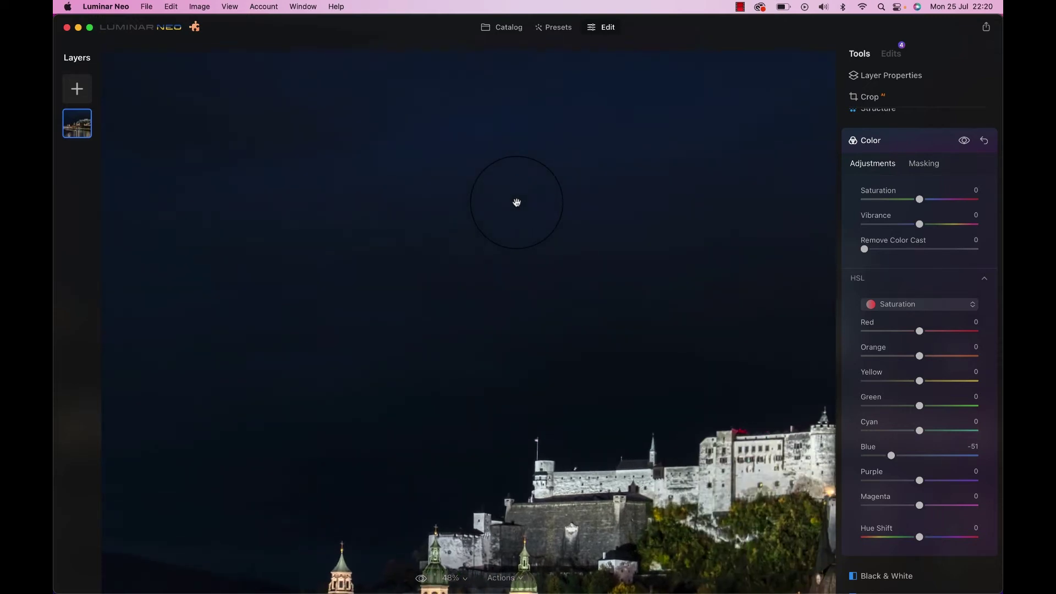
{"action": "key", "text": "super+0"}
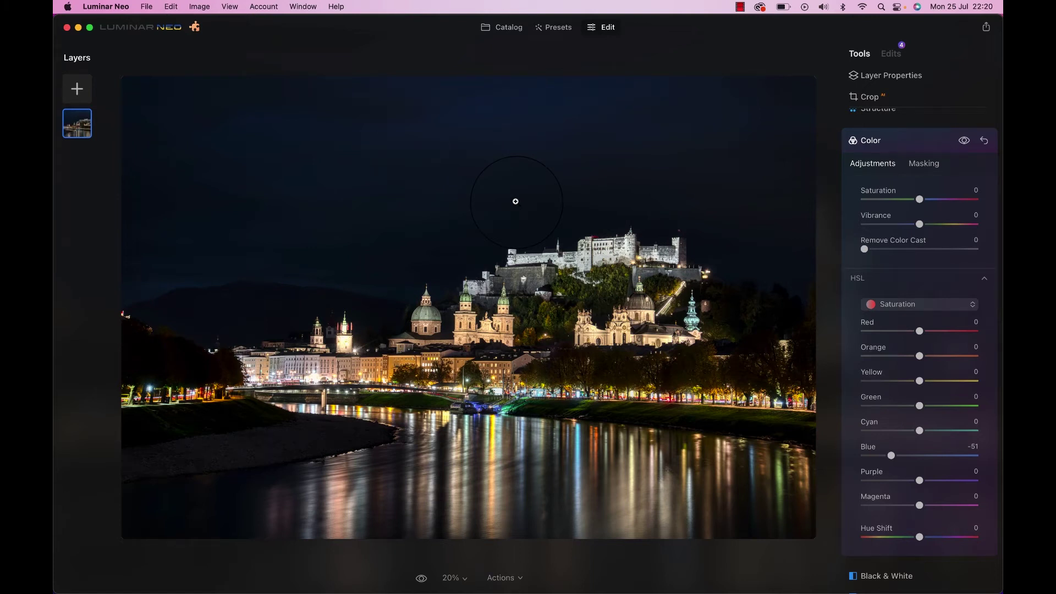
Select the three stairway exposures in the catalog and load them into HDR Merge
{"action": "key", "text": "g"}
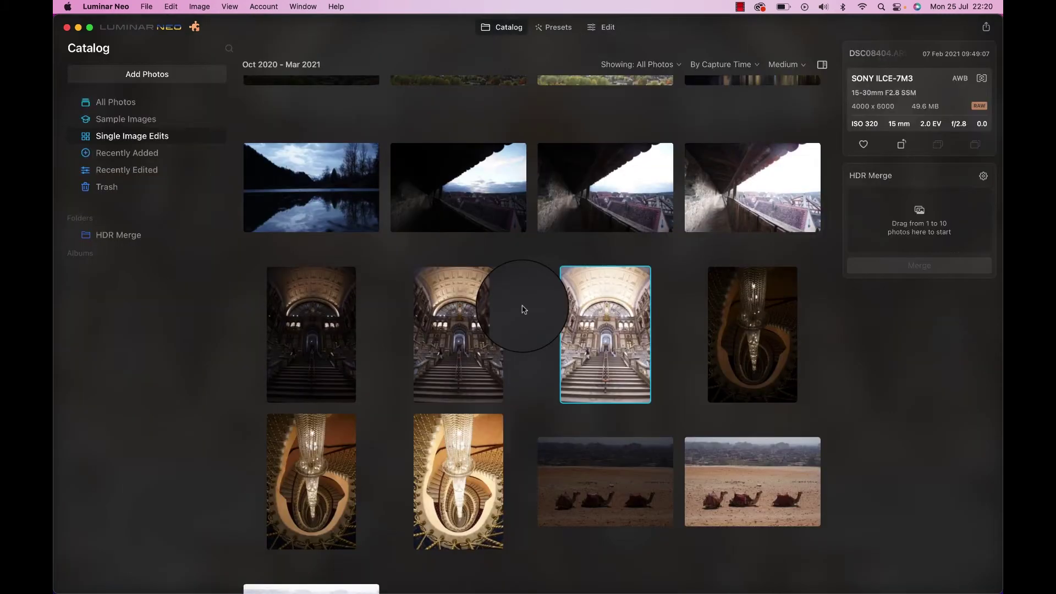
{"action": "left_click", "coordinate": [342, 319]}
{"action": "left_click", "coordinate": [484, 330], "text": "super"}
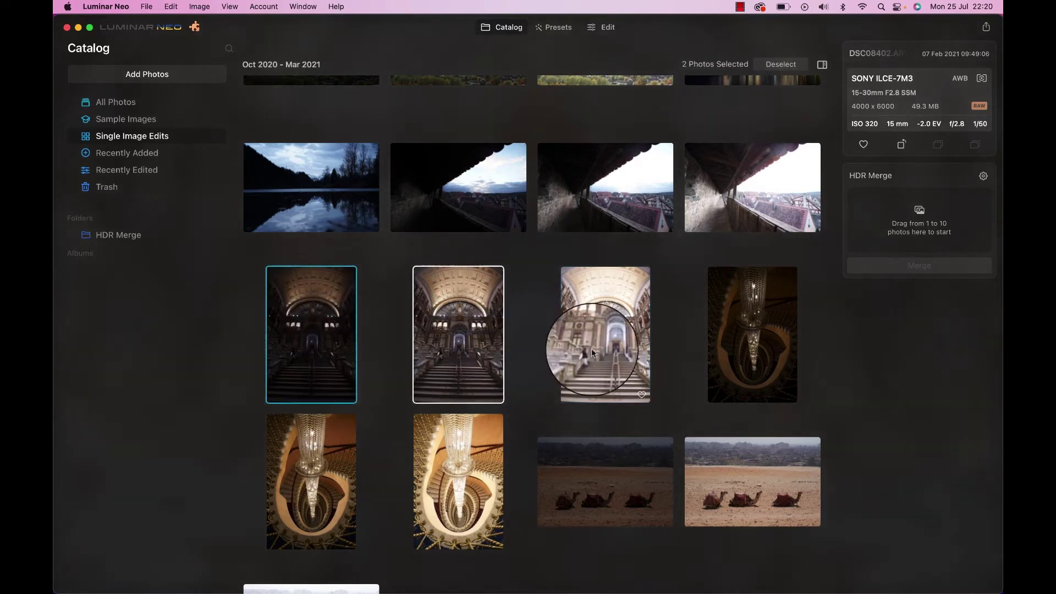
{"action": "left_click", "coordinate": [600, 330], "text": "super"}
{"action": "left_click_drag", "start_coordinate": [601, 308], "coordinate": [906, 223]}
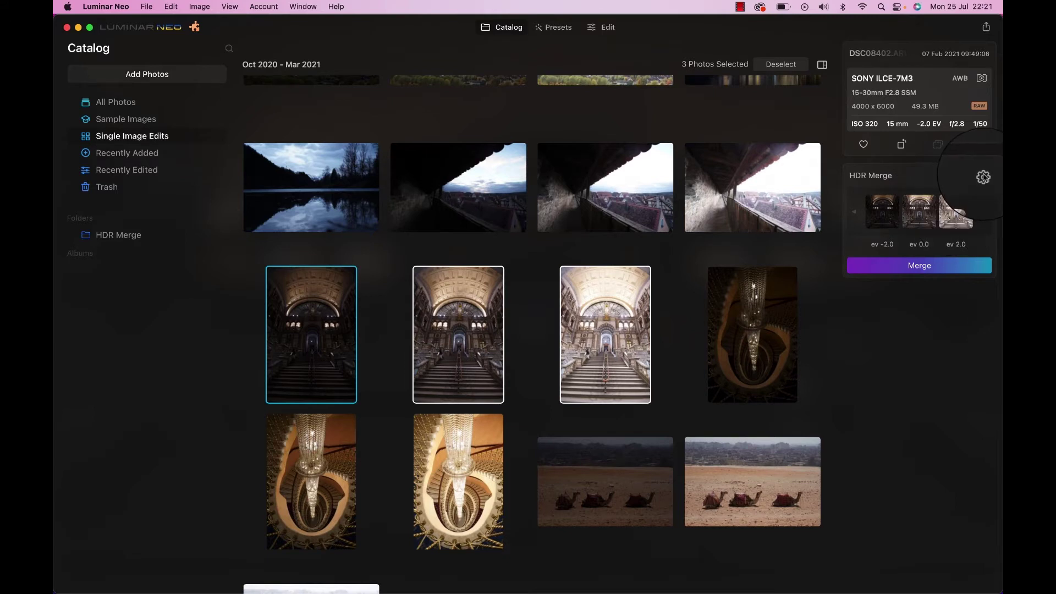
Enable Ghost Reduction in the merge settings and merge the three exposures
{"action": "left_click", "coordinate": [982, 177]}
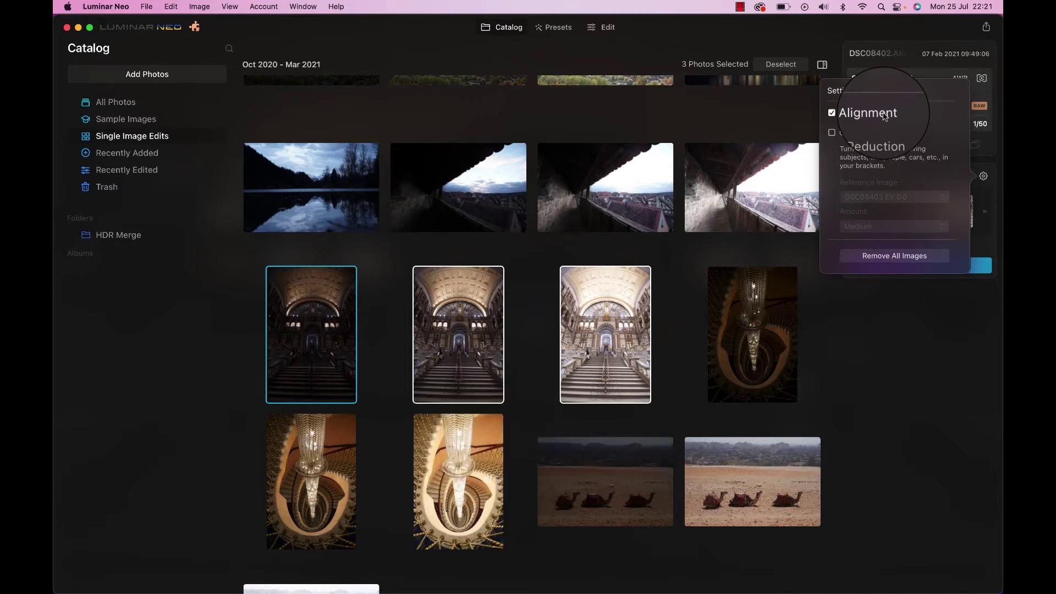
{"action": "left_click", "coordinate": [850, 133]}
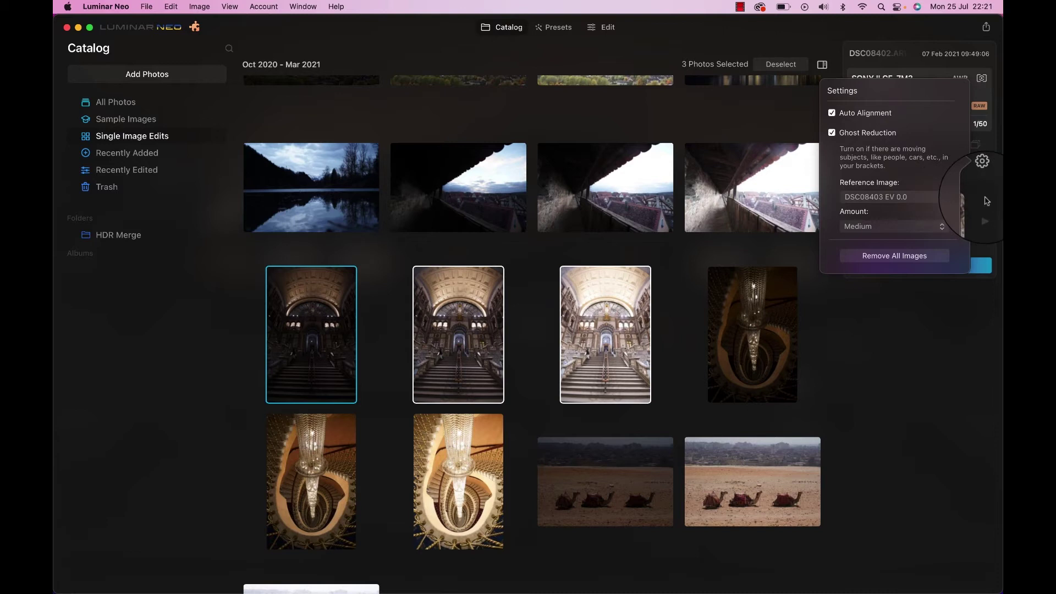
{"action": "left_click", "coordinate": [983, 176]}
{"action": "left_click", "coordinate": [918, 268]}
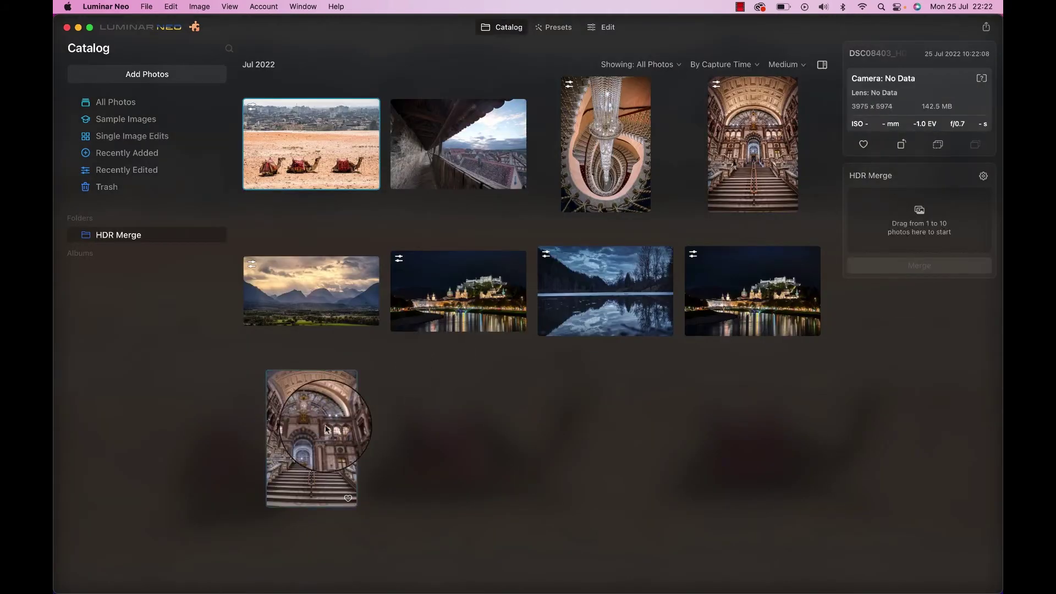
Open the merged staircase HDR for editing and apply a horizon-aligned crop
{"action": "double_click", "coordinate": [325, 427]}
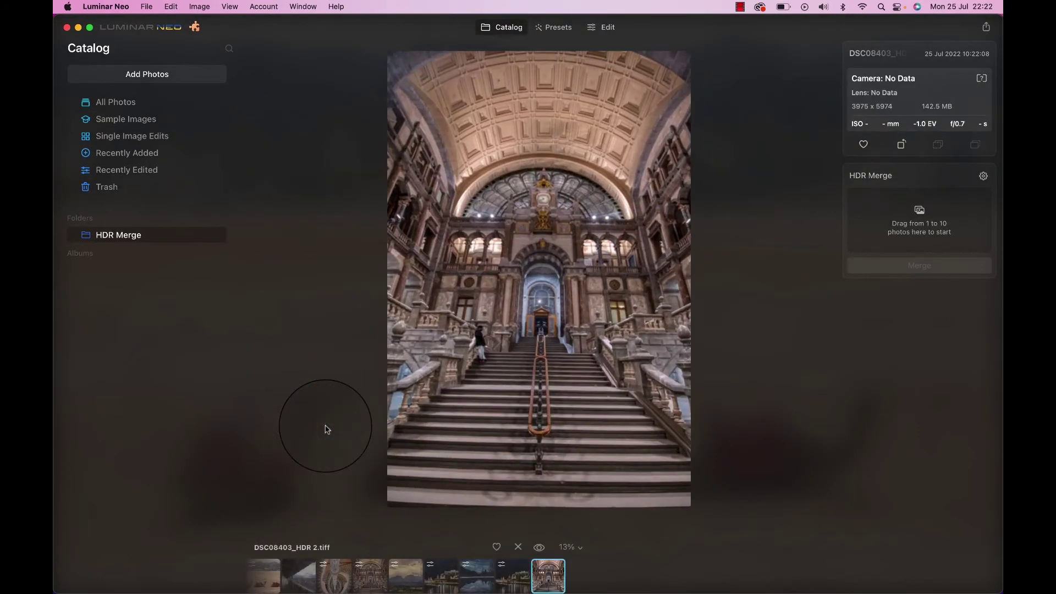
{"action": "left_click", "coordinate": [608, 27]}
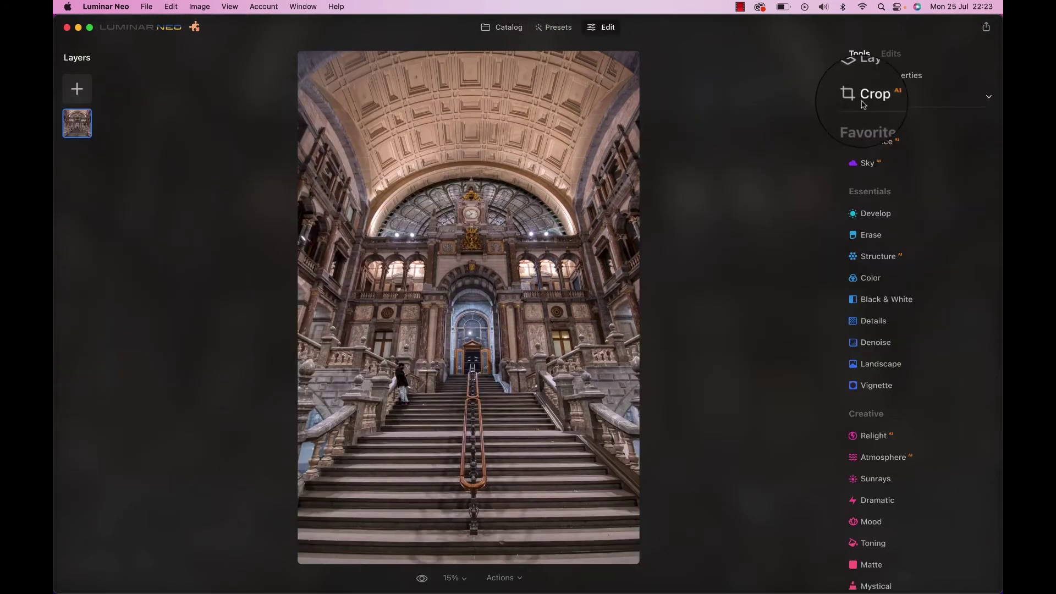
{"action": "left_click", "coordinate": [868, 96]}
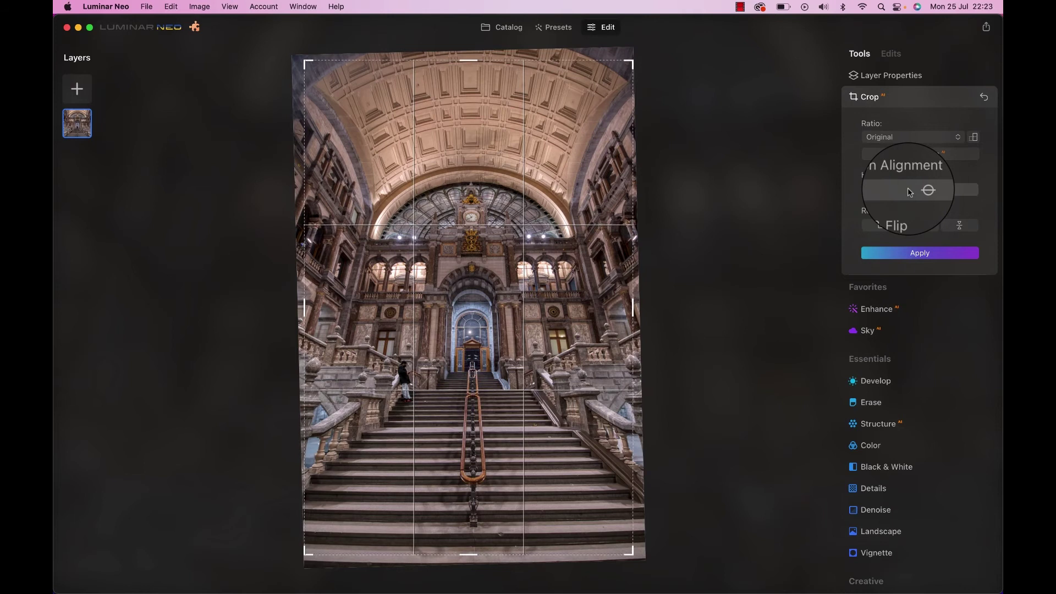
{"action": "key", "text": "Return"}
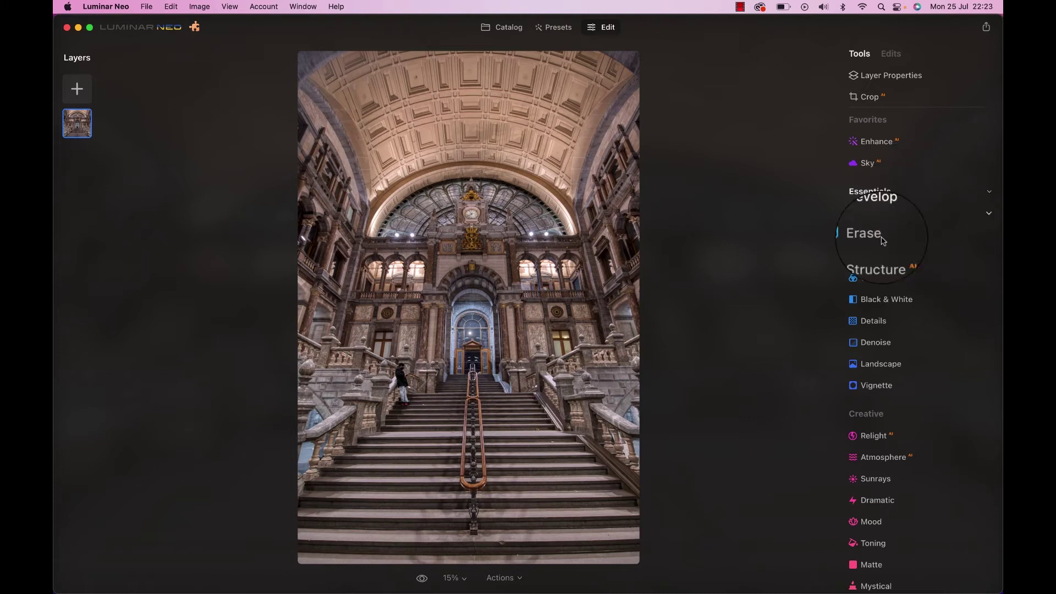
Raise Structure Amount to 65 and toggle it on and off to compare the stonework
{"action": "left_click", "coordinate": [870, 262]}
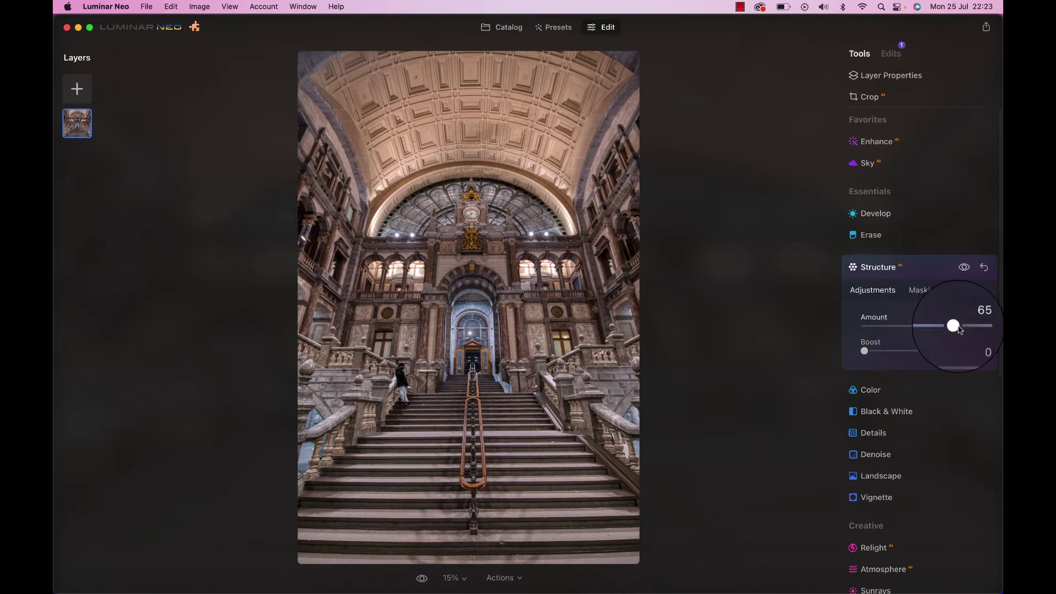
{"action": "left_click", "coordinate": [964, 267]}
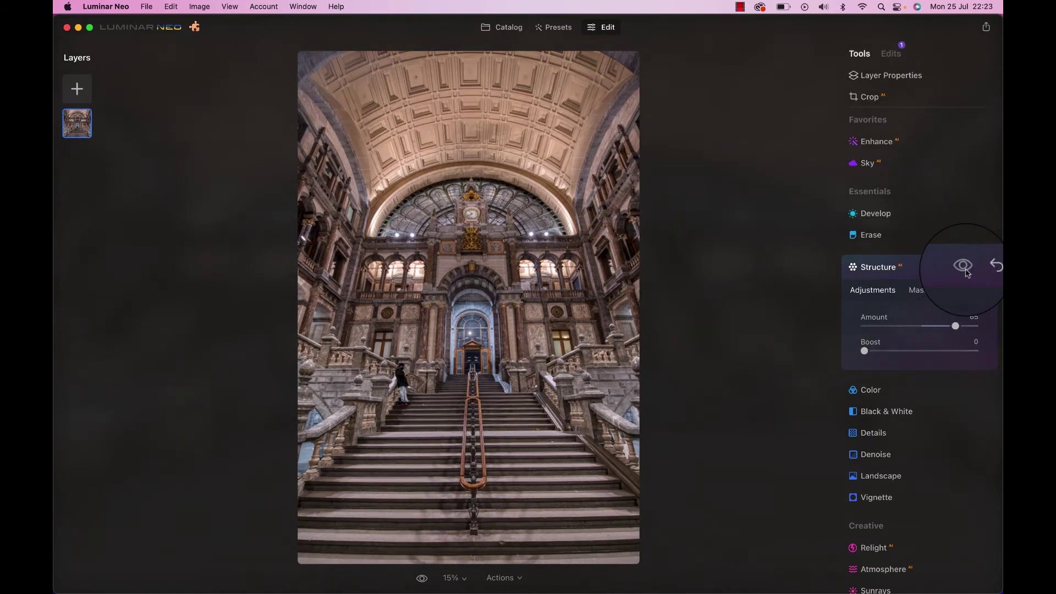
{"action": "left_click", "coordinate": [964, 267]}
{"action": "left_click", "coordinate": [964, 268]}
{"action": "left_click", "coordinate": [964, 268]}
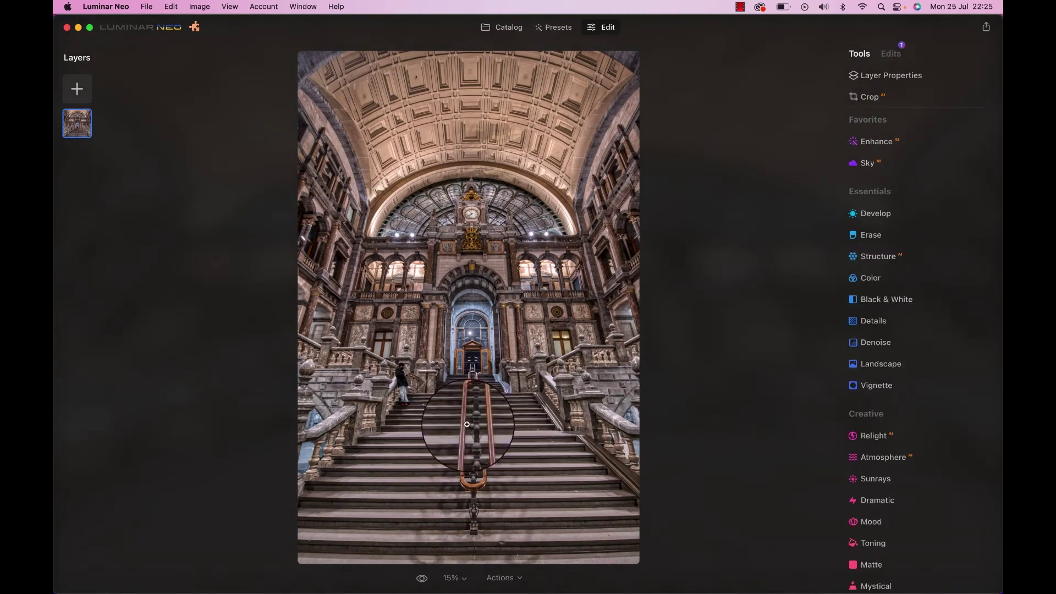
Inspect the man on the stairs and the facade up close, fit the photo, then open Develop
{"action": "scroll", "coordinate": [468, 425], "scroll_direction": "up", "scroll_amount": 5}
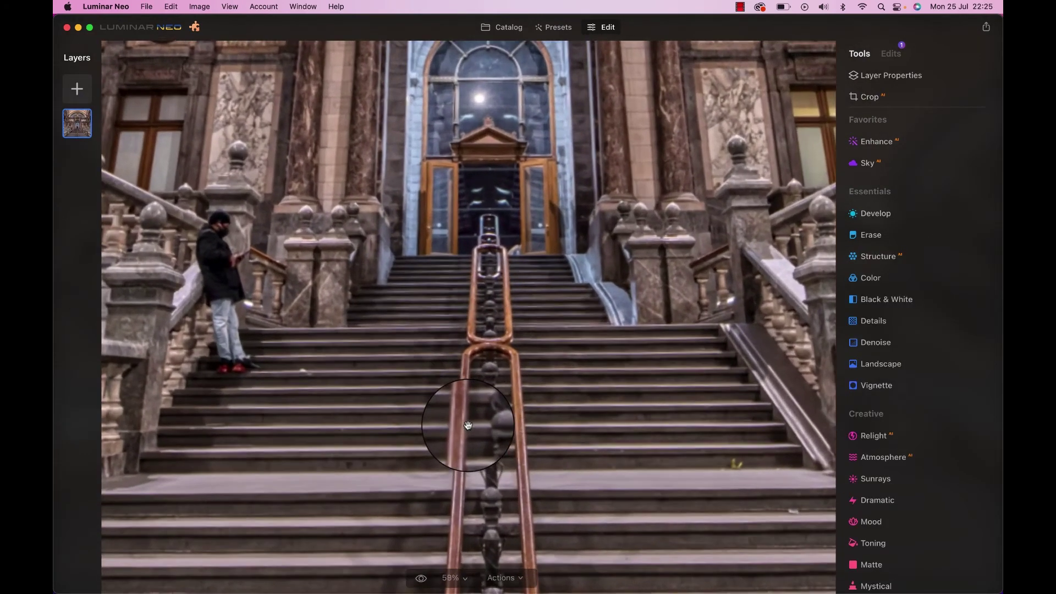
{"action": "scroll", "coordinate": [468, 425], "scroll_direction": "up", "scroll_amount": 1}
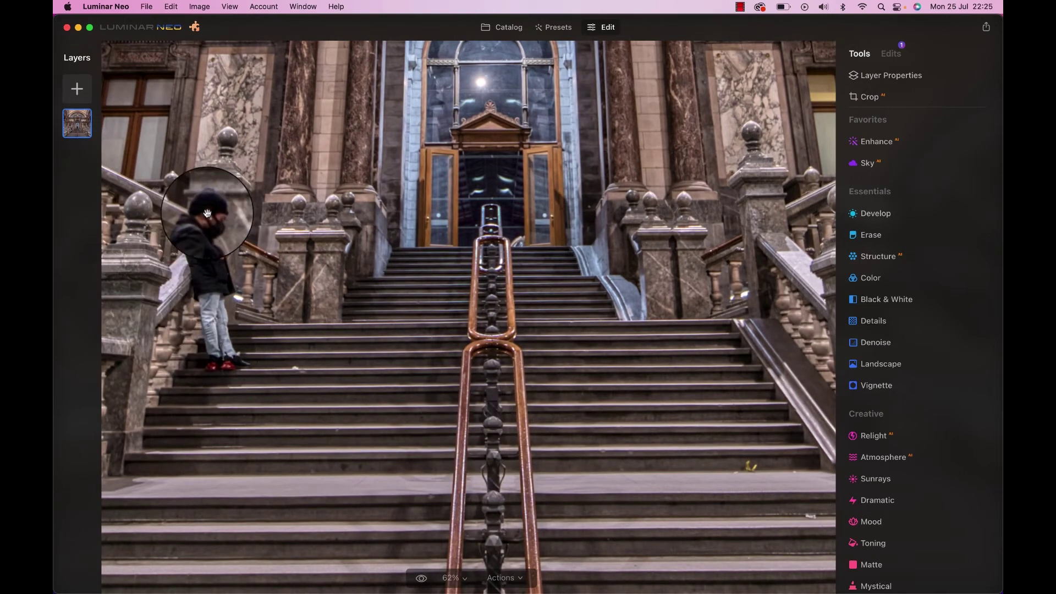
{"action": "scroll", "coordinate": [206, 216], "scroll_direction": "down", "scroll_amount": 5}
{"action": "scroll", "coordinate": [255, 378], "scroll_direction": "up", "scroll_amount": 6}
{"action": "left_click_drag", "start_coordinate": [256, 377], "coordinate": [388, 368]}
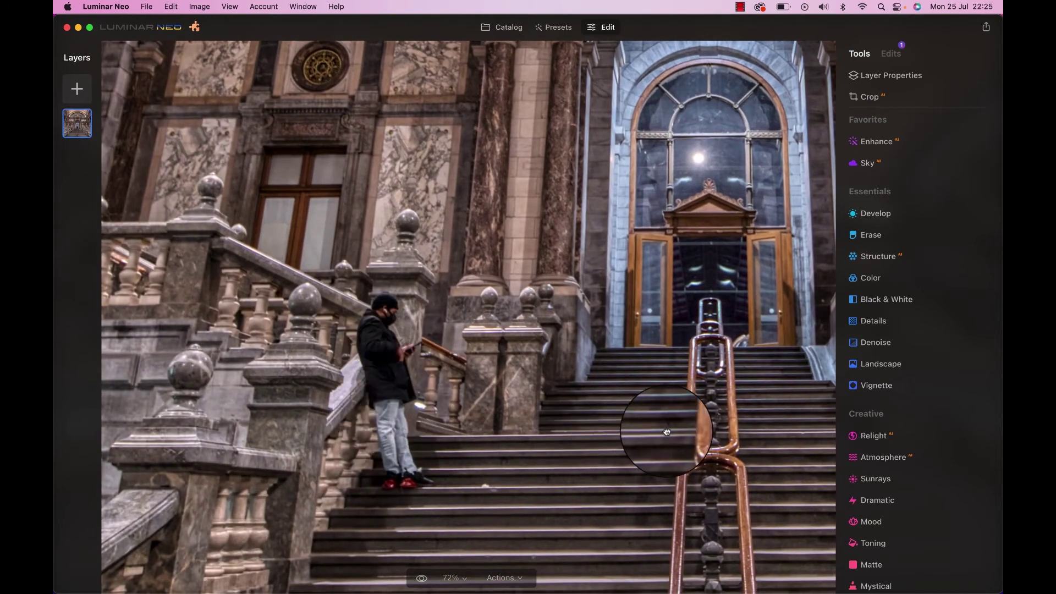
{"action": "left_click_drag", "start_coordinate": [641, 433], "coordinate": [454, 495]}
{"action": "left_click_drag", "start_coordinate": [499, 197], "coordinate": [499, 402]}
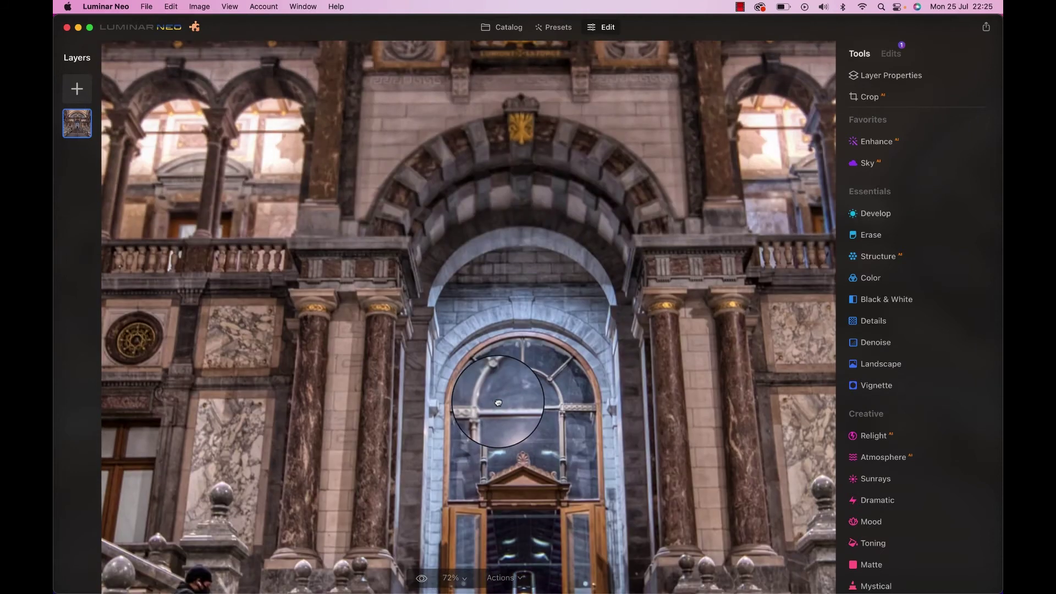
{"action": "left_click", "coordinate": [530, 308]}
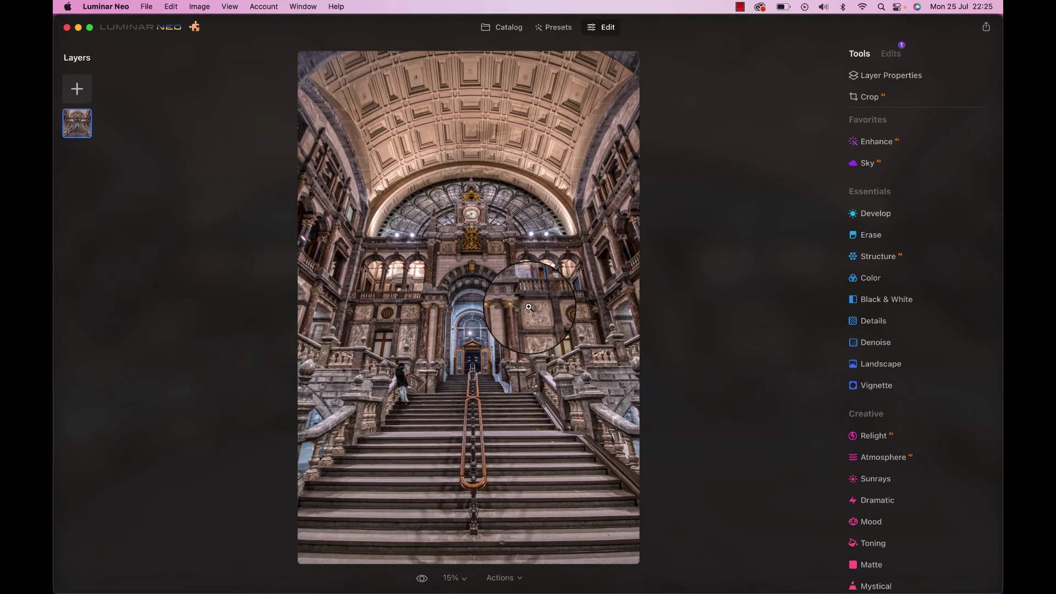
{"action": "left_click", "coordinate": [874, 214]}
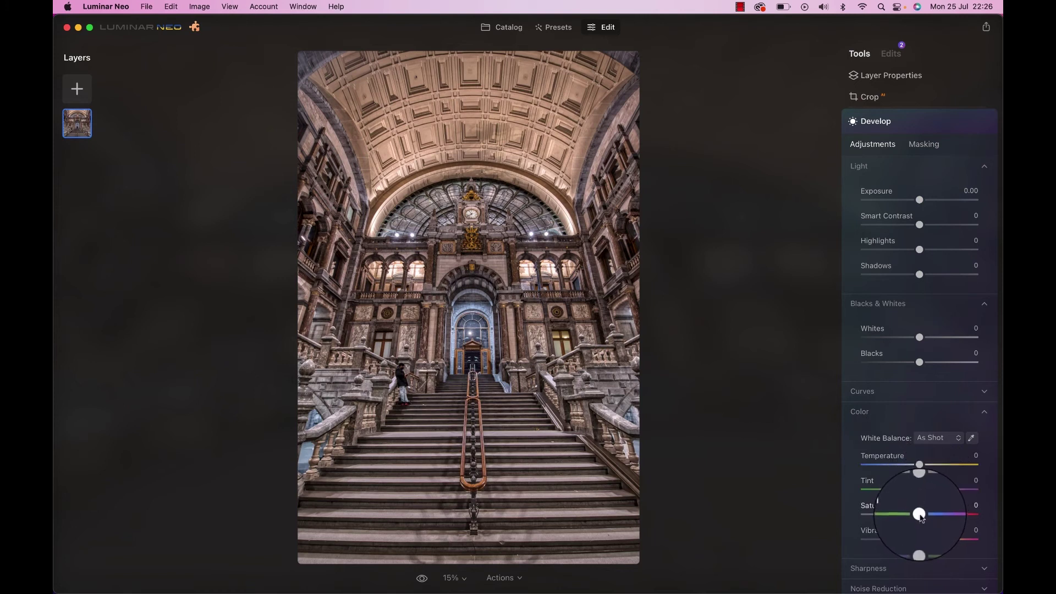
Raise the Develop Color Saturation of the staircase HDR to 35
{"action": "left_click_drag", "start_coordinate": [921, 517], "coordinate": [941, 517]}
{"action": "scroll", "coordinate": [941, 516], "scroll_direction": "down", "scroll_amount": 15}
{"action": "scroll", "coordinate": [885, 310], "scroll_direction": "up", "scroll_amount": 2}
{"action": "scroll", "coordinate": [887, 327], "scroll_direction": "up", "scroll_amount": 5}
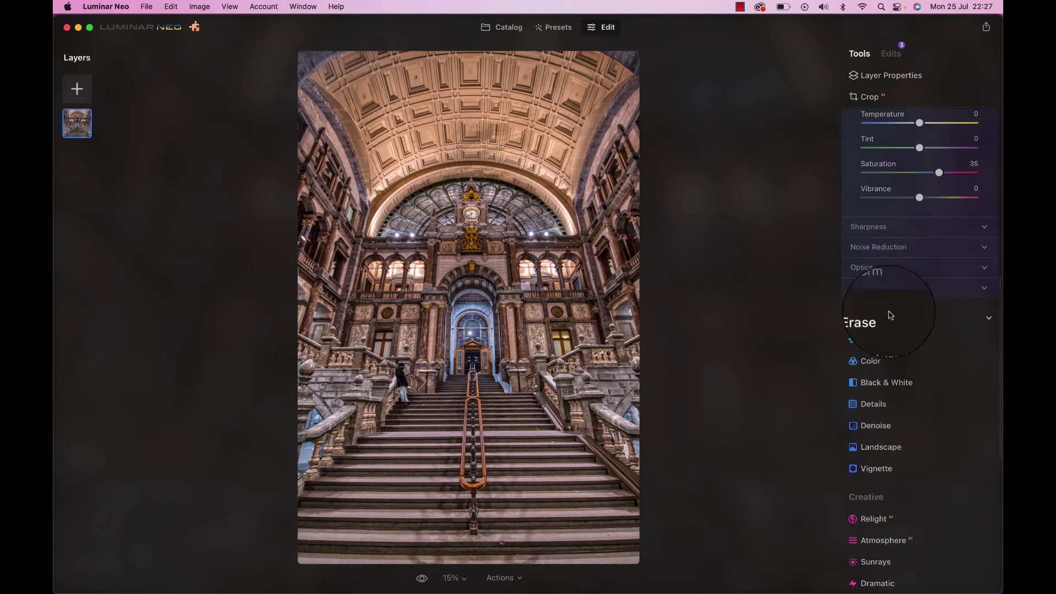
Add a -69 vignette with Inner Light 22, compare it, then return to the catalog
{"action": "scroll", "coordinate": [877, 471], "scroll_direction": "down", "scroll_amount": 5}
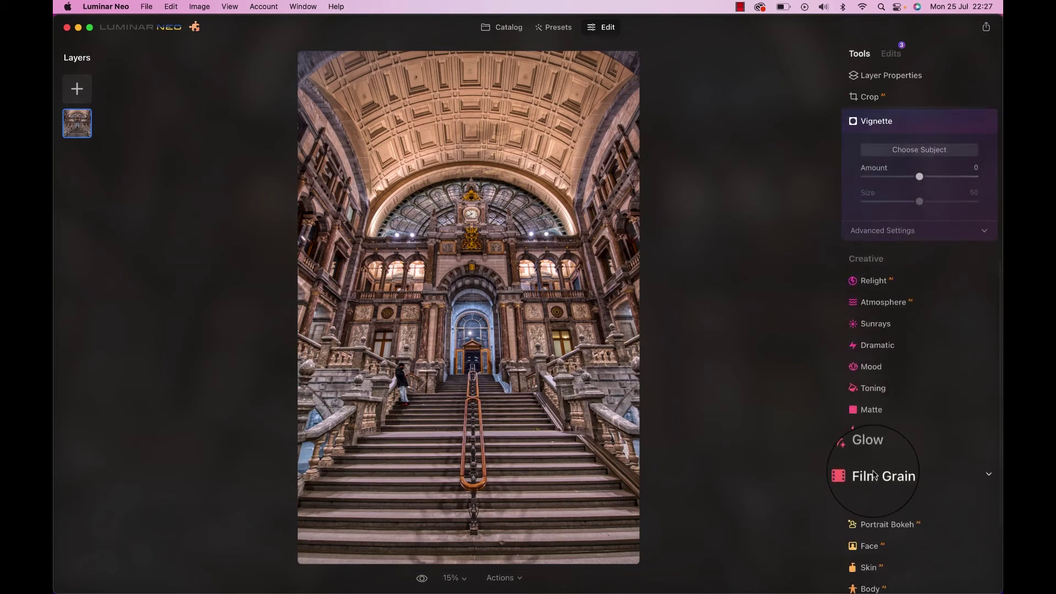
{"action": "left_click_drag", "start_coordinate": [926, 176], "coordinate": [881, 180]}
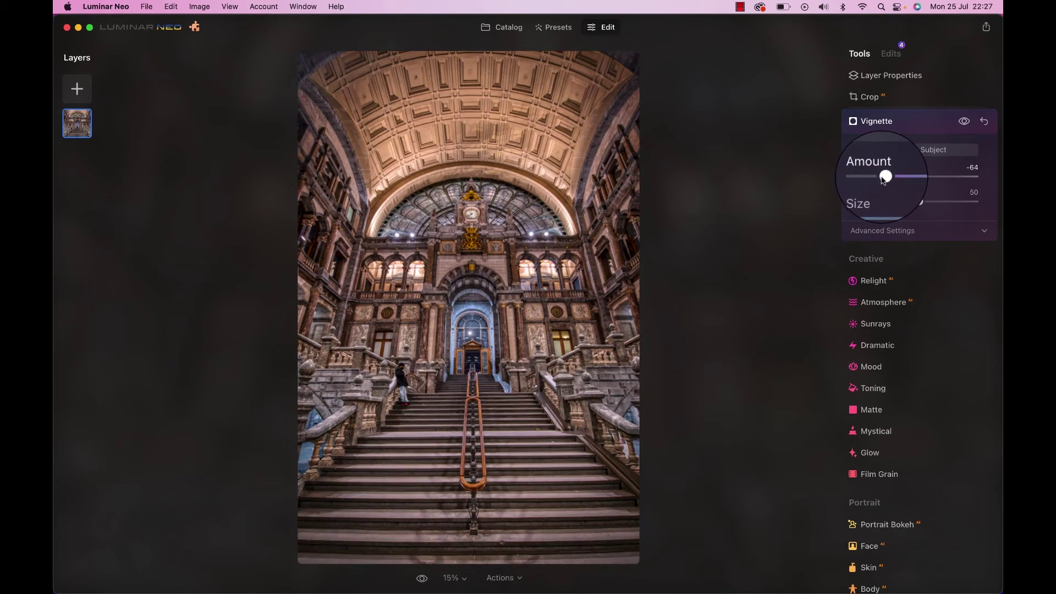
{"action": "left_click_drag", "start_coordinate": [882, 179], "coordinate": [881, 179]}
{"action": "left_click", "coordinate": [422, 578]}
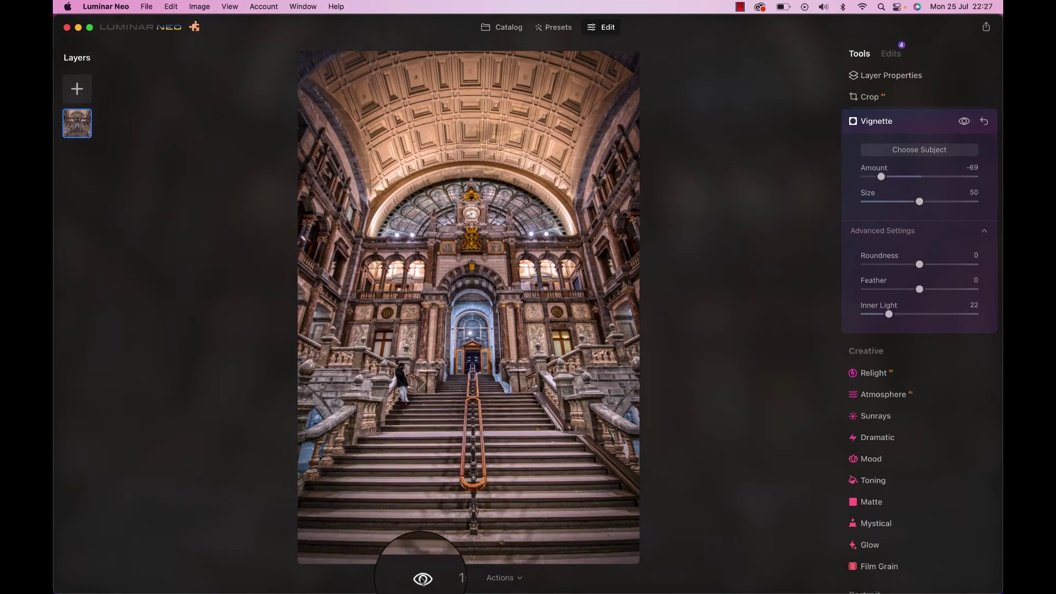
{"action": "left_click", "coordinate": [423, 579]}
{"action": "left_click", "coordinate": [422, 578]}
{"action": "left_click", "coordinate": [422, 579]}
{"action": "left_click", "coordinate": [422, 579]}
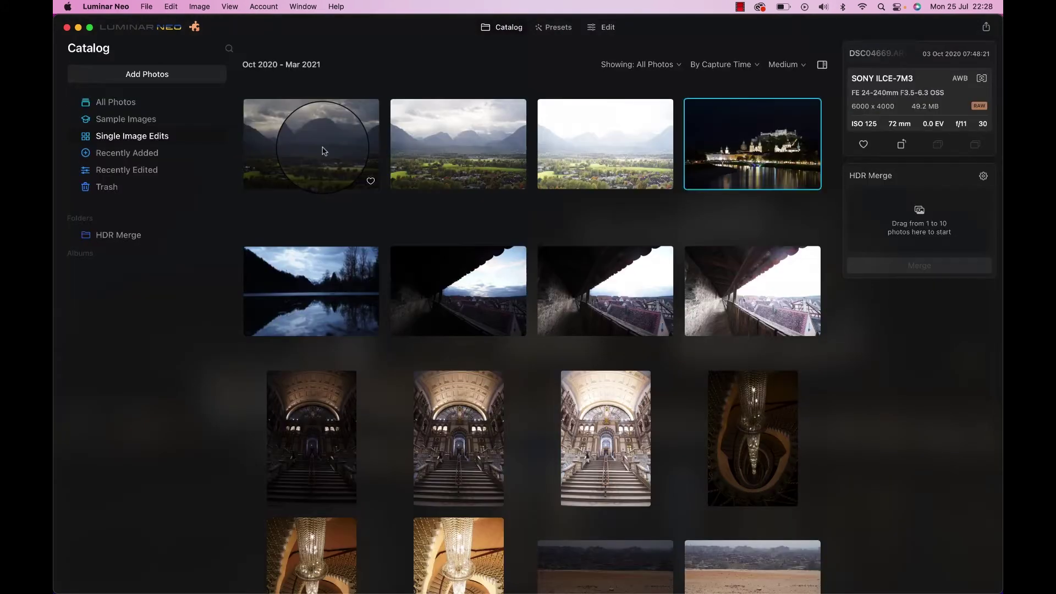
{"action": "left_click", "coordinate": [321, 143]}
Select the three mountain-valley exposures and load them into HDR Merge
{"action": "left_click", "coordinate": [470, 148], "text": "super"}
{"action": "left_click", "coordinate": [602, 157], "text": "super"}
{"action": "left_click_drag", "start_coordinate": [474, 146], "coordinate": [902, 233]}
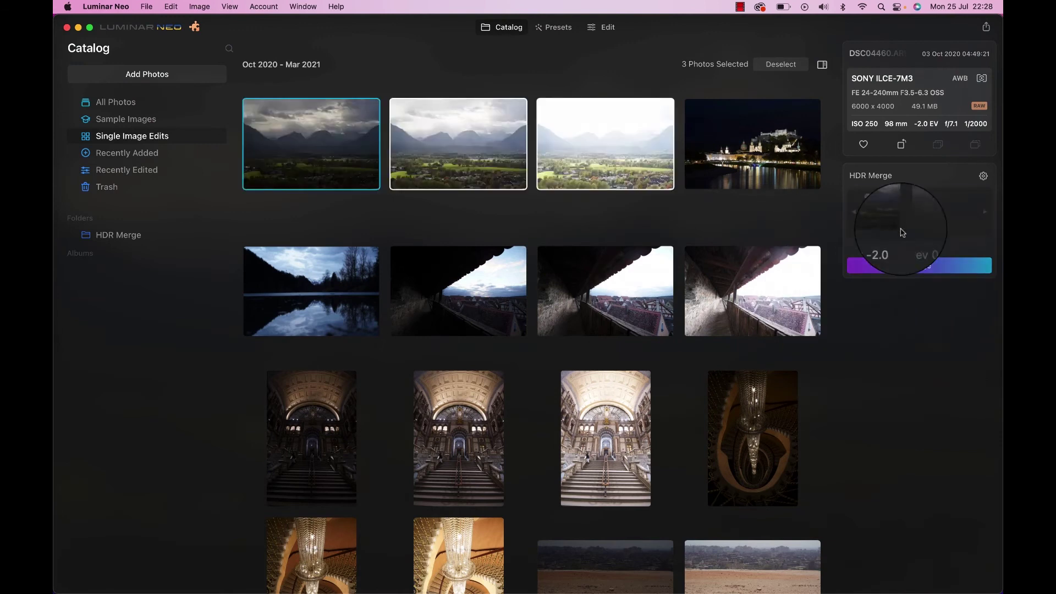
Merge the exposures with Auto Alignment and Ghost Reduction enabled
{"action": "left_click", "coordinate": [983, 176]}
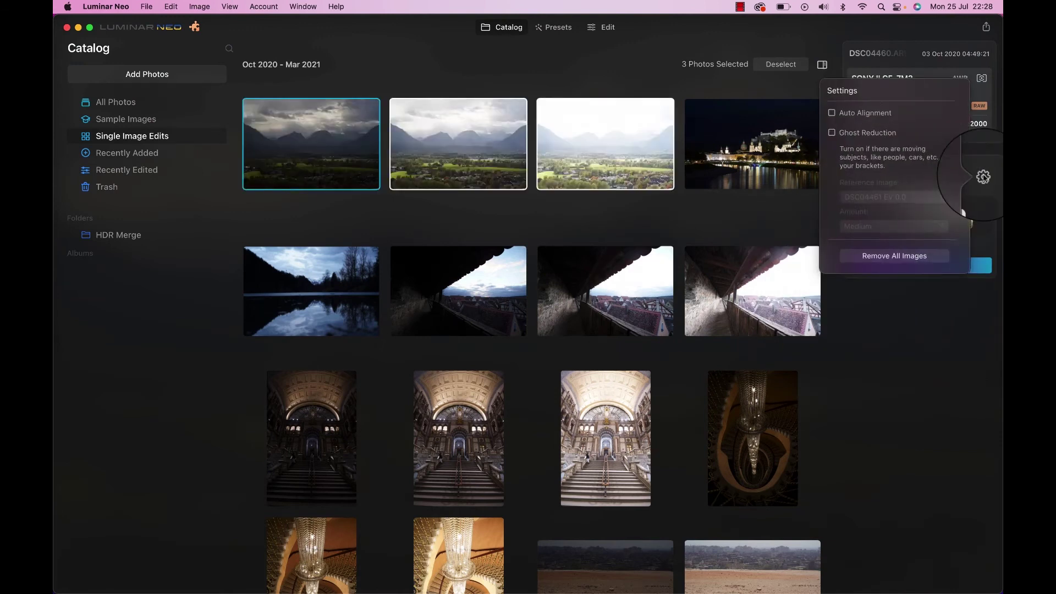
{"action": "left_click", "coordinate": [850, 114]}
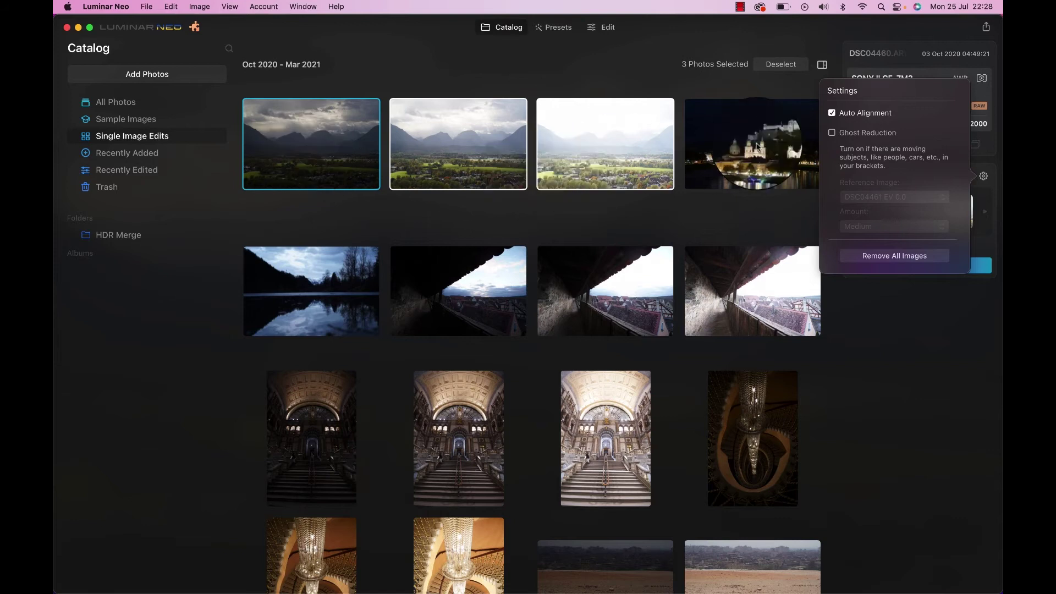
{"action": "left_click", "coordinate": [841, 138]}
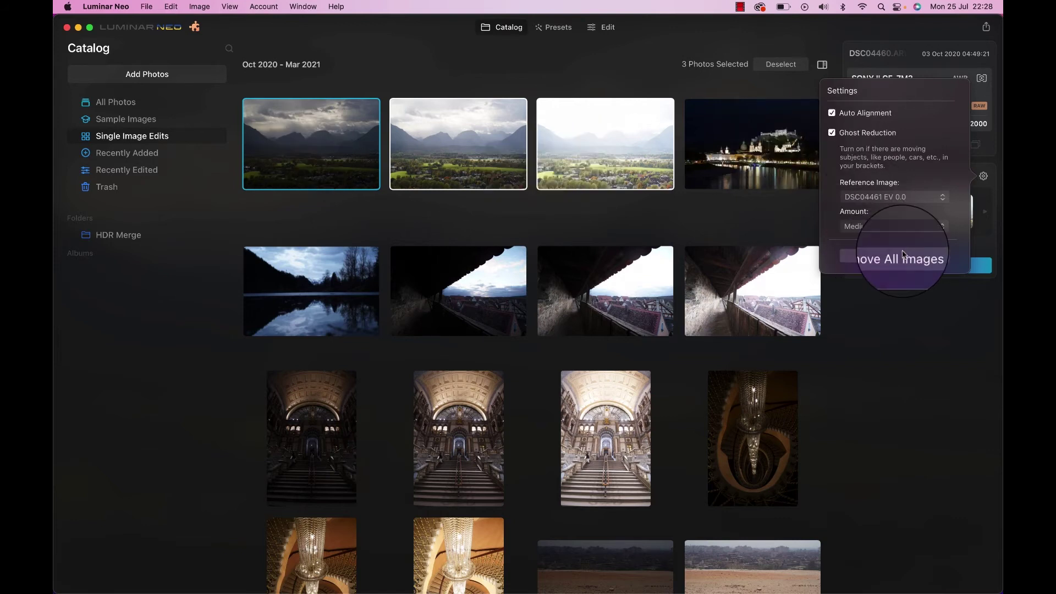
{"action": "left_click", "coordinate": [983, 175]}
{"action": "left_click", "coordinate": [916, 265]}
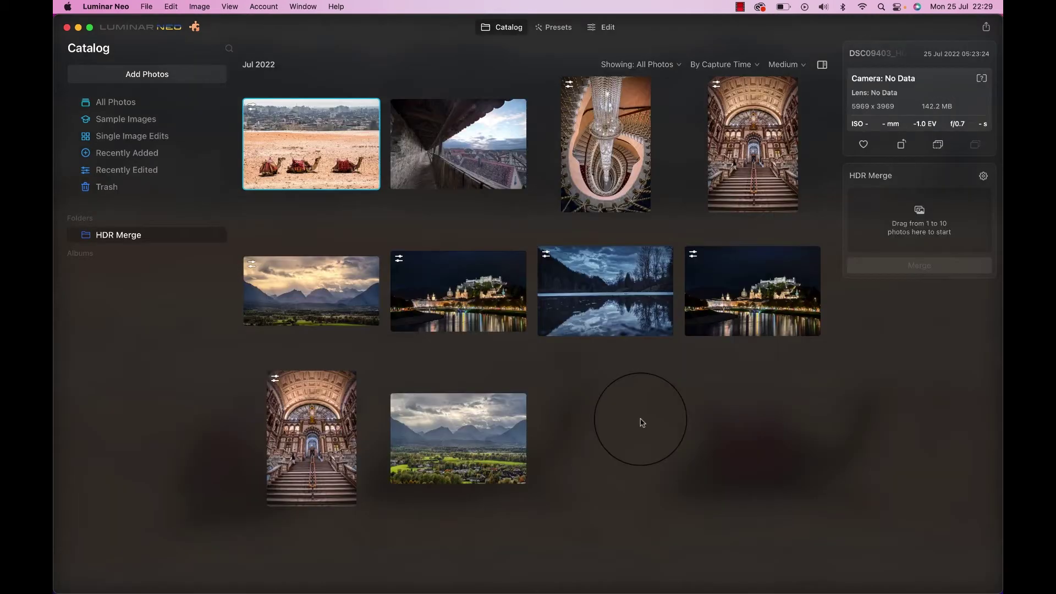
Crop the merged mountain image with a Free ratio, raising the bottom edge to trim the foreground
{"action": "double_click", "coordinate": [469, 422]}
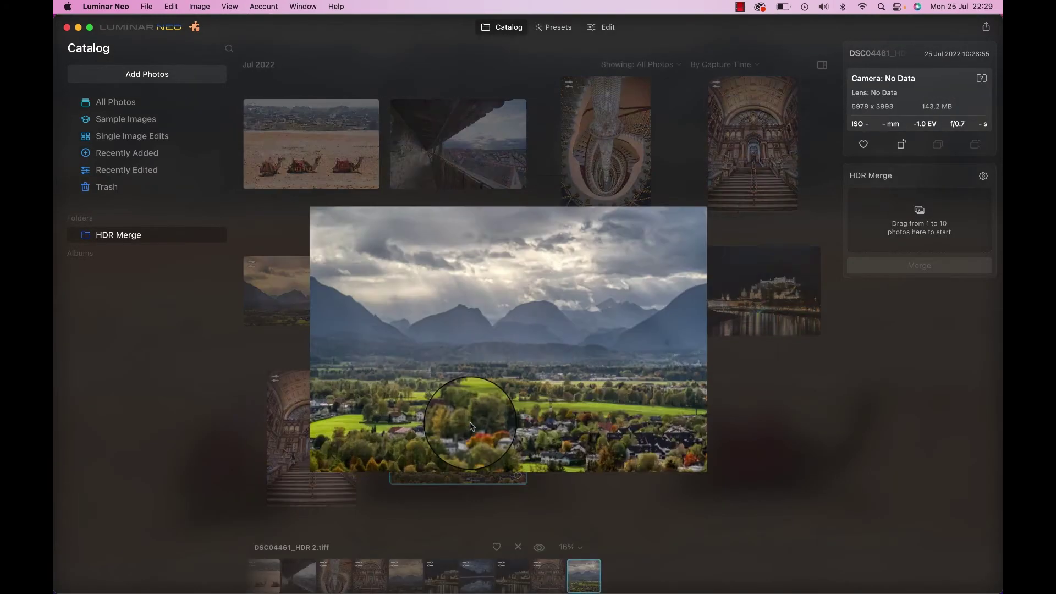
{"action": "left_click", "coordinate": [603, 27]}
{"action": "left_click", "coordinate": [890, 134]}
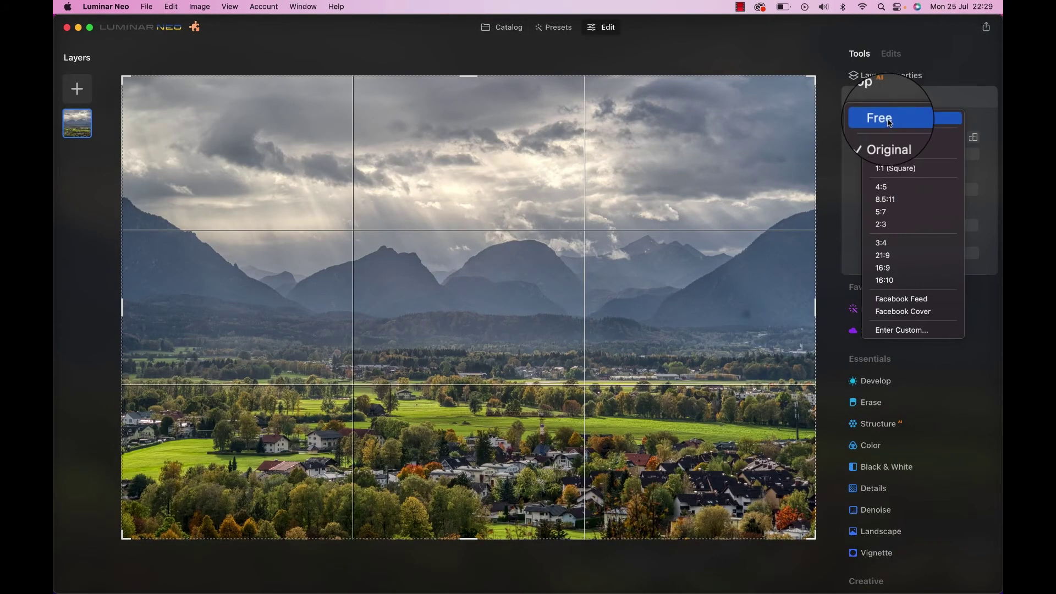
{"action": "left_click", "coordinate": [890, 122]}
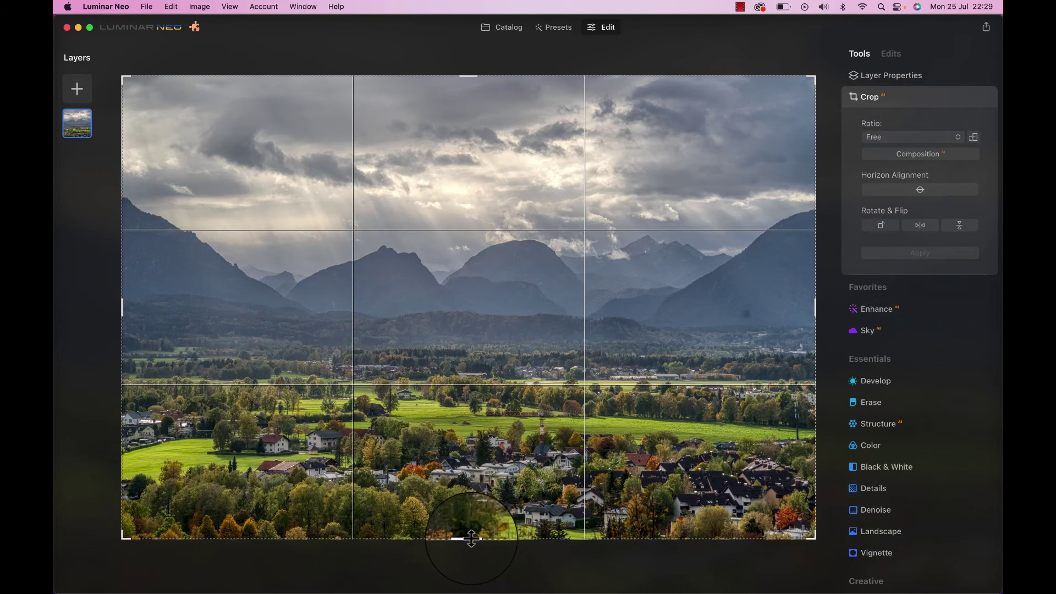
{"action": "left_click_drag", "start_coordinate": [472, 537], "coordinate": [469, 431]}
{"action": "key", "text": "Return"}
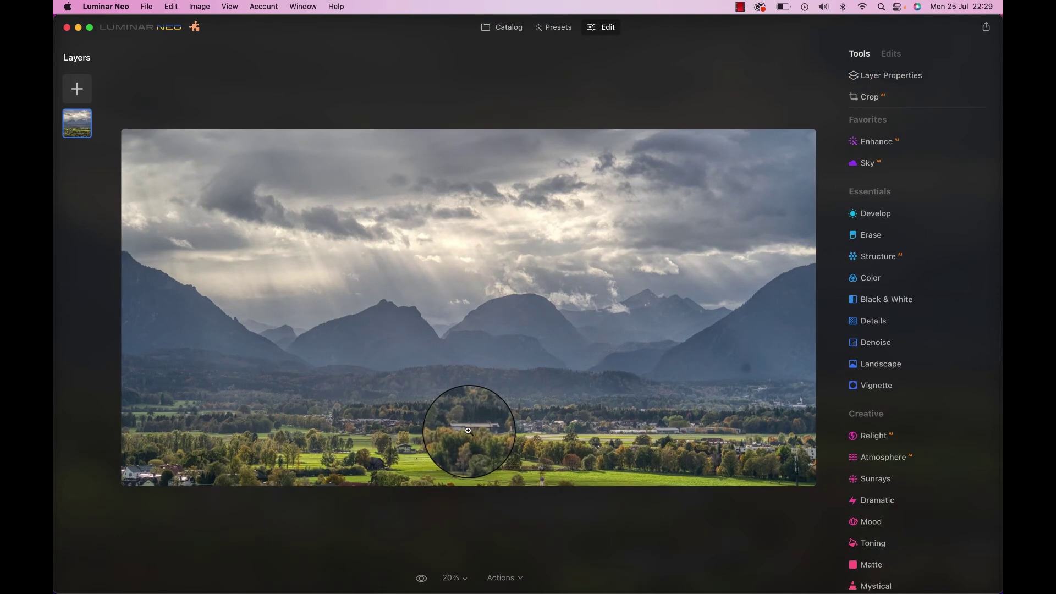
In Develop, set Temperature 2, Tint 4 and boost Saturation
{"action": "left_click", "coordinate": [875, 213]}
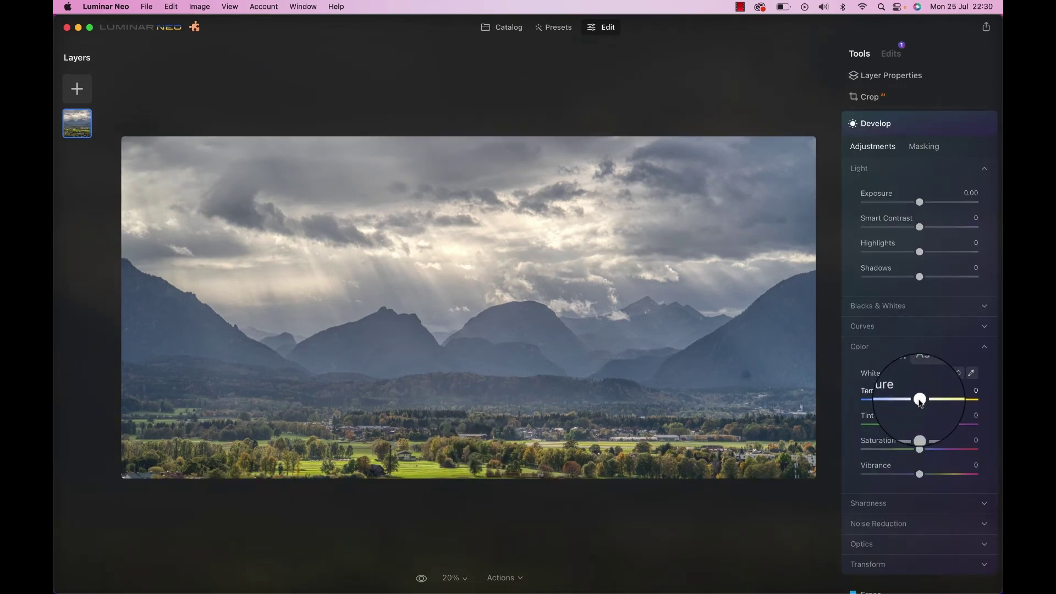
{"action": "left_click_drag", "start_coordinate": [920, 401], "coordinate": [922, 402]}
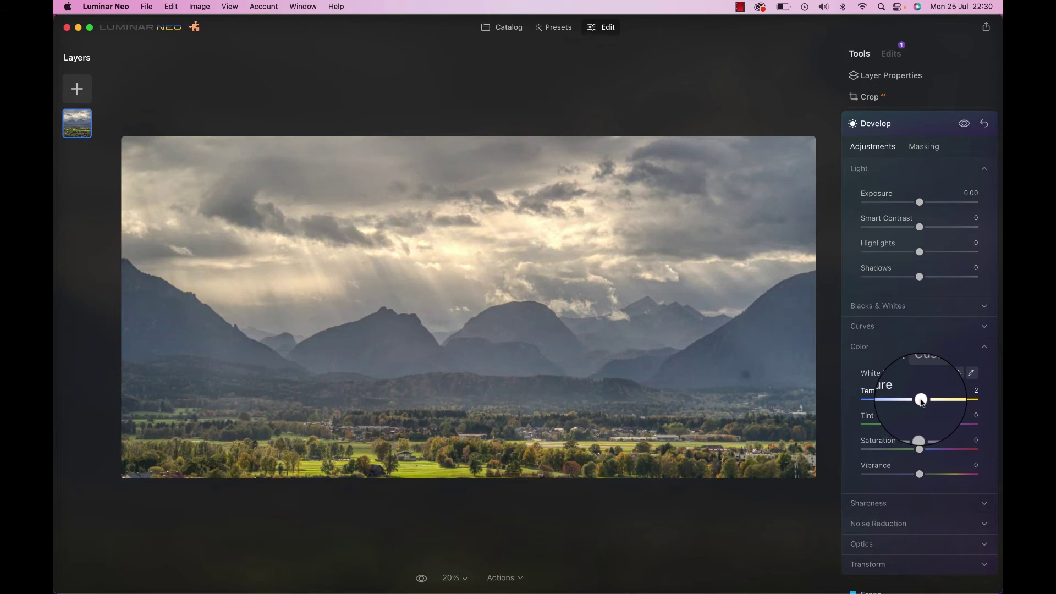
{"action": "left_click", "coordinate": [921, 425]}
{"action": "left_click_drag", "start_coordinate": [919, 450], "coordinate": [934, 450]}
Set the Color tool's HSL controls to Saturation mode
{"action": "left_click", "coordinate": [878, 126]}
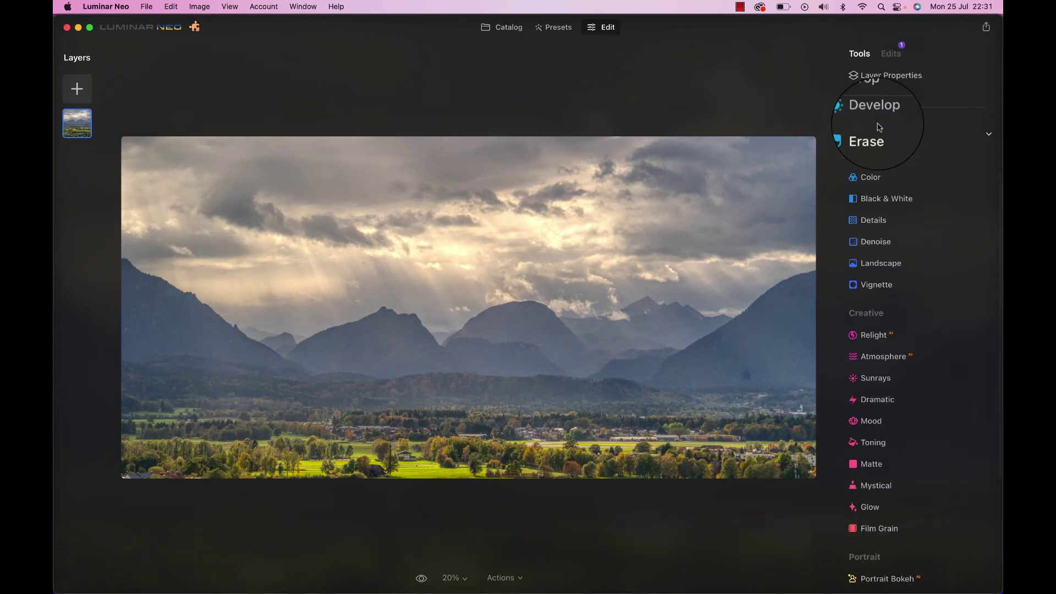
{"action": "left_click", "coordinate": [879, 175]}
{"action": "left_click", "coordinate": [876, 329]}
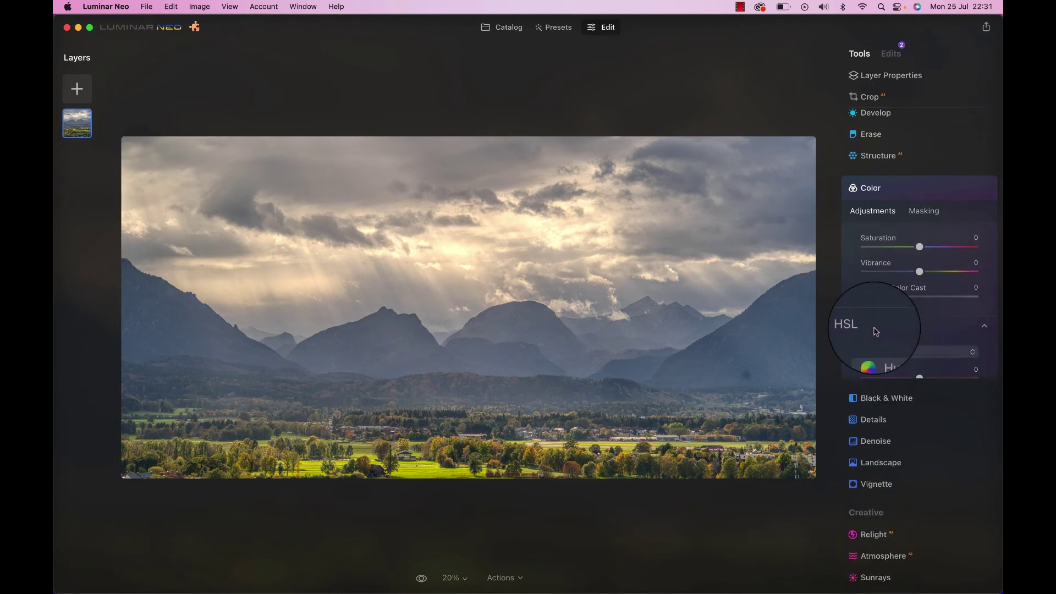
{"action": "left_click", "coordinate": [900, 342]}
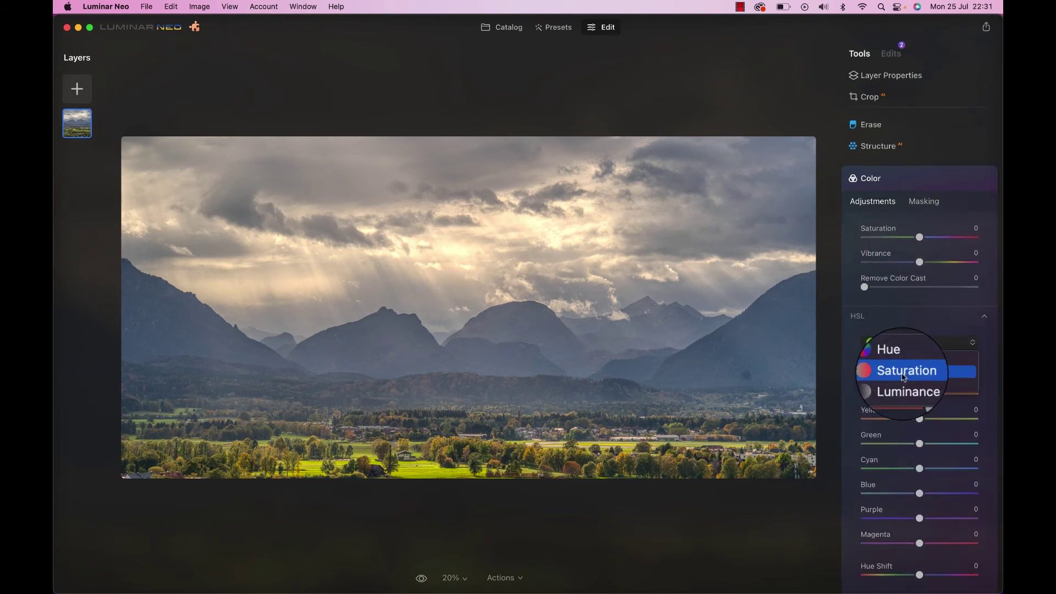
{"action": "left_click", "coordinate": [903, 371]}
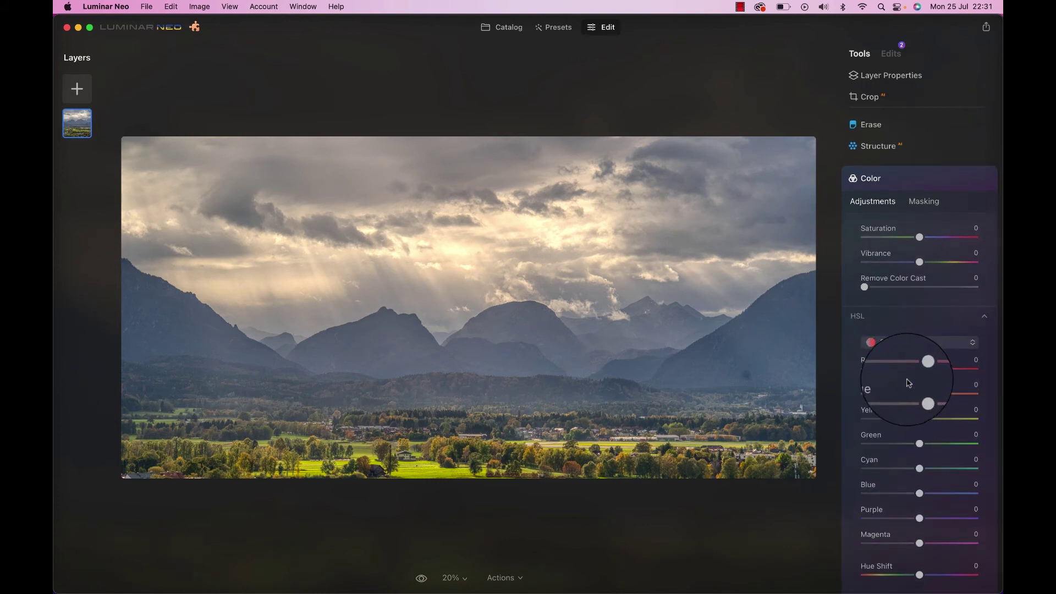
Lower HSL saturation of Orange to -14 and Yellow to -50
{"action": "left_click_drag", "start_coordinate": [919, 394], "coordinate": [945, 397]}
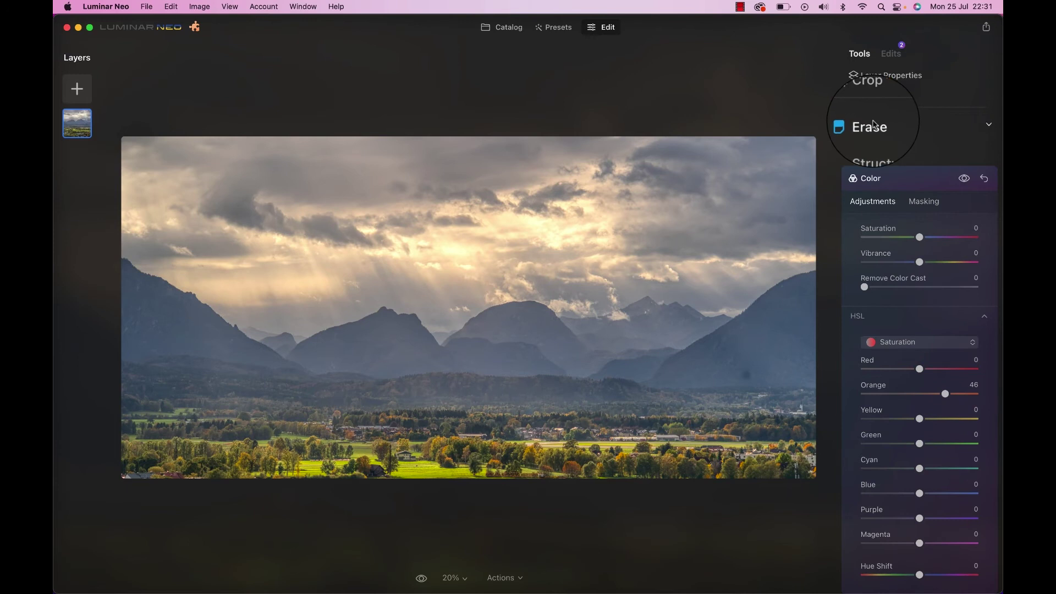
{"action": "left_click", "coordinate": [876, 118]}
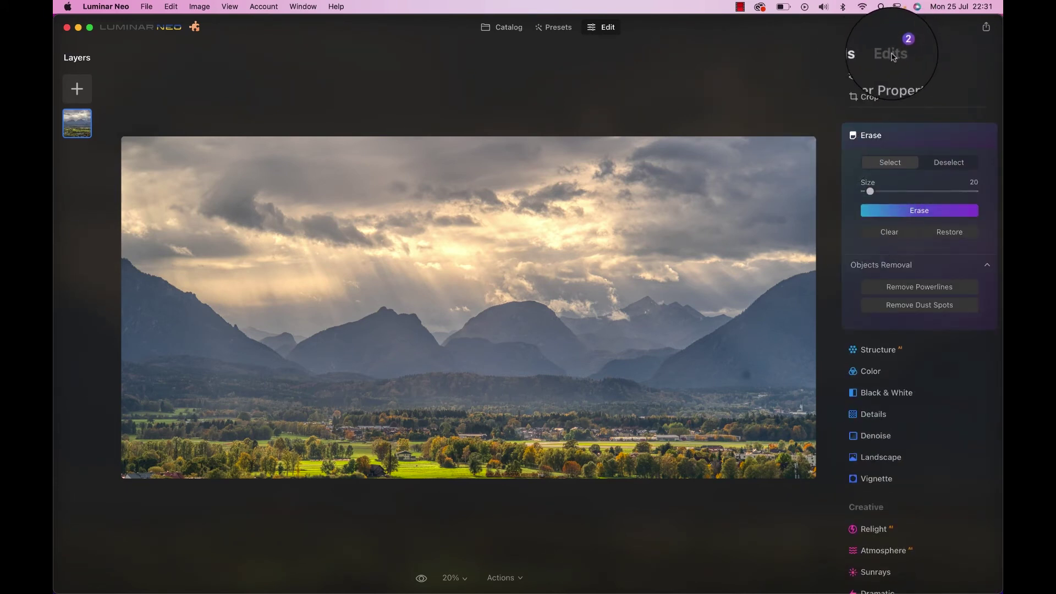
{"action": "left_click", "coordinate": [878, 373]}
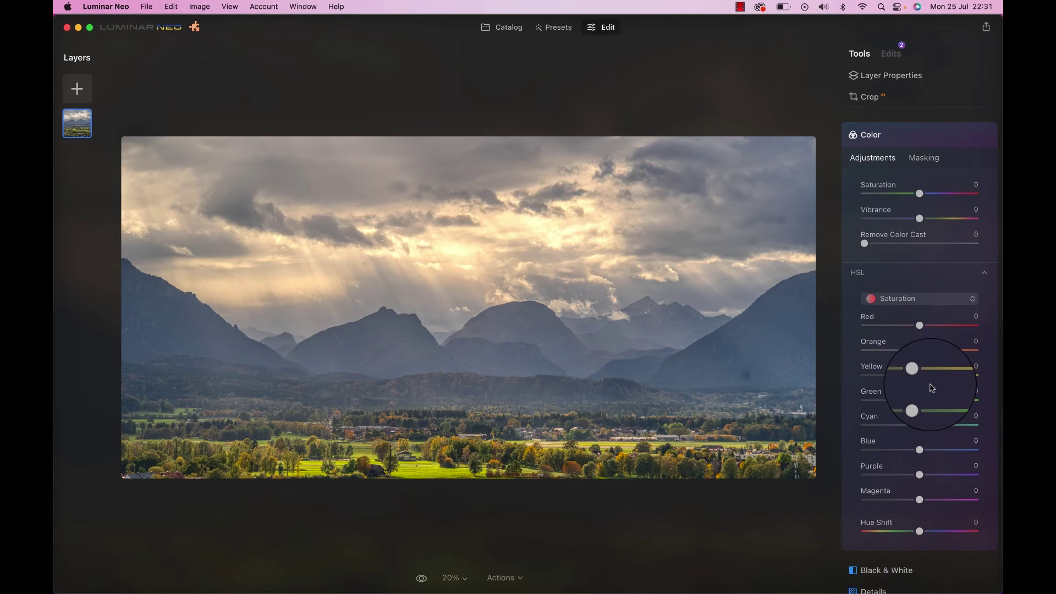
{"action": "left_click_drag", "start_coordinate": [919, 376], "coordinate": [911, 355]}
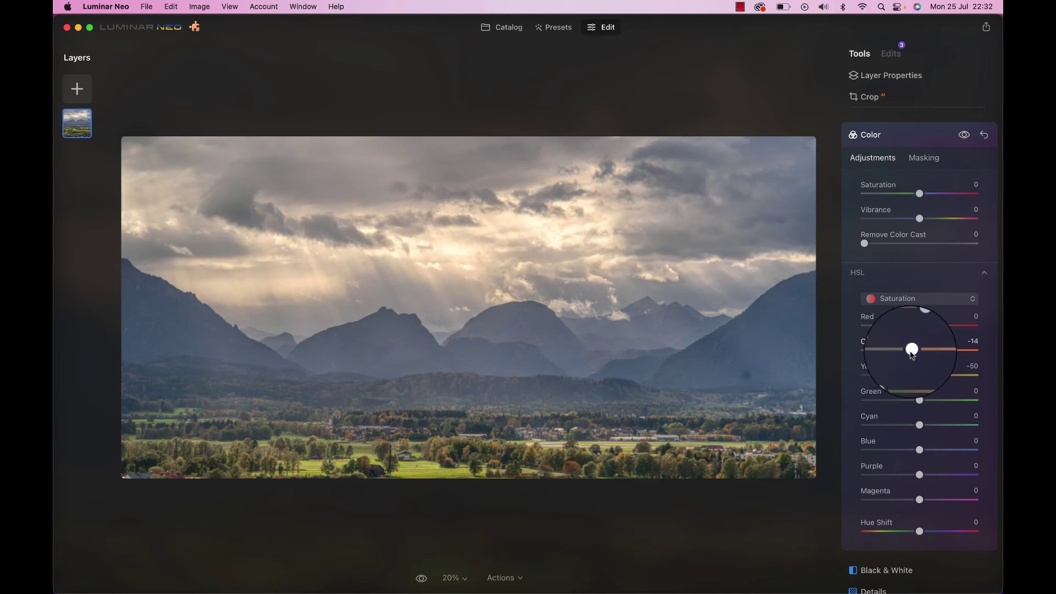
Mask the Color adjustment with a linear gradient over the lower fields and trees
{"action": "left_click", "coordinate": [923, 158]}
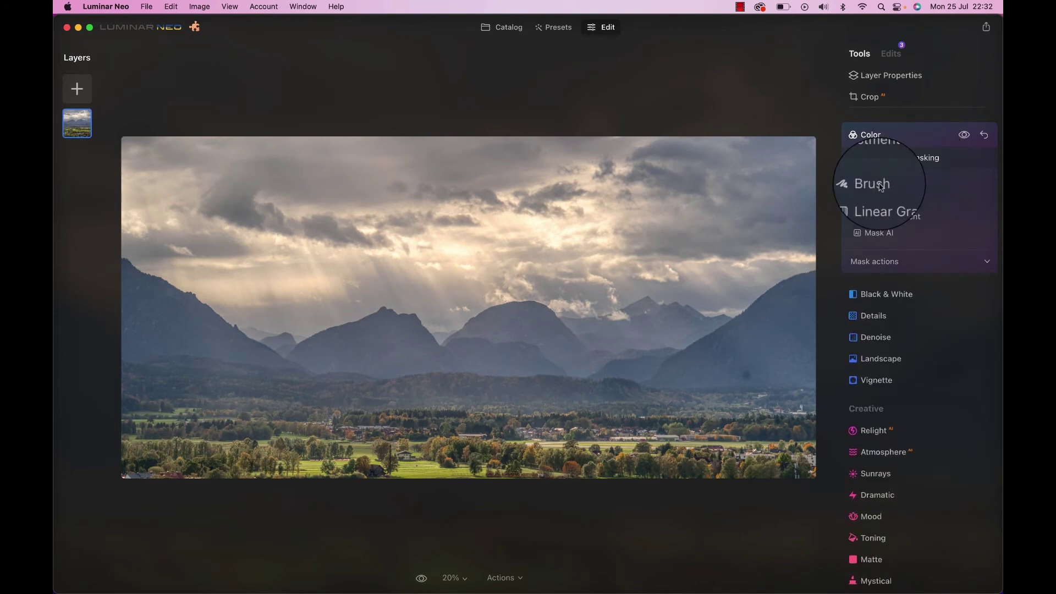
{"action": "left_click", "coordinate": [880, 202]}
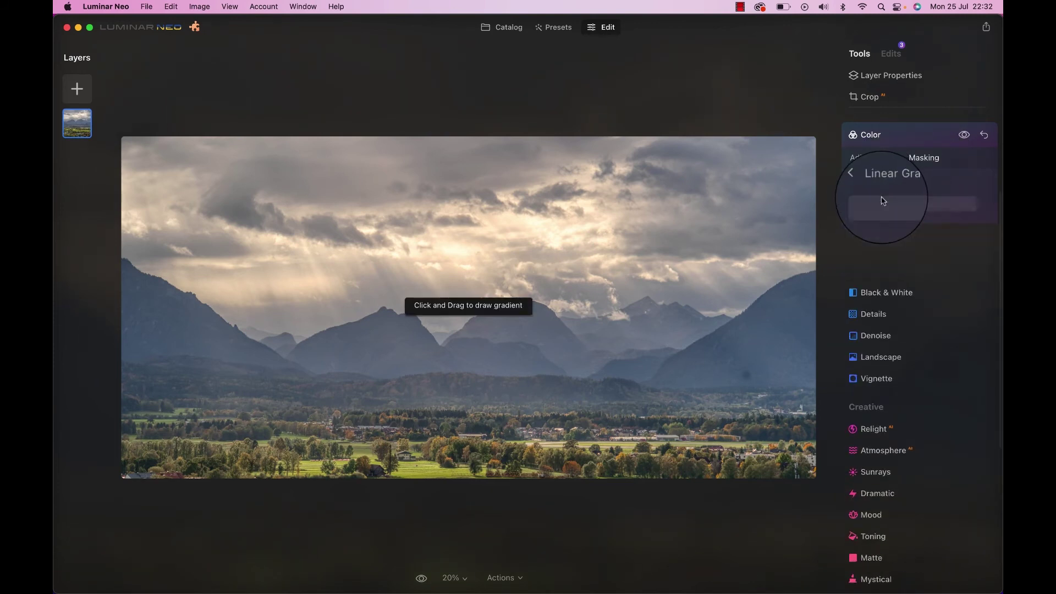
{"action": "mouse_move", "coordinate": [464, 413]}
{"action": "left_mouse_down"}
{"action": "mouse_move", "coordinate": [464, 365]}
{"action": "mouse_move", "coordinate": [465, 390]}
{"action": "left_mouse_up"}
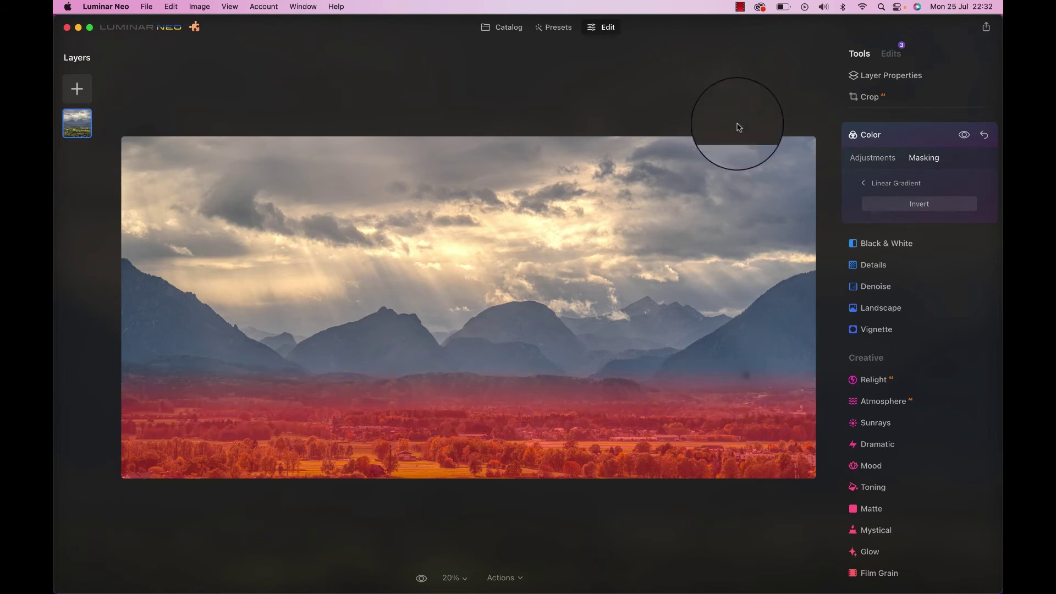
{"action": "left_click", "coordinate": [880, 160]}
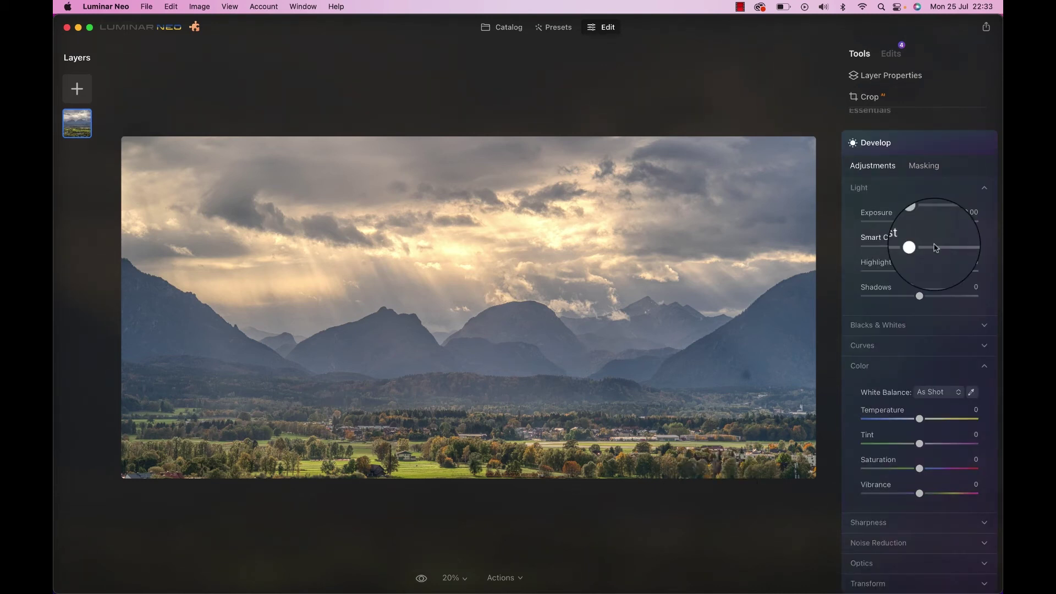
Increase Smart Contrast and add a -65 vignette centred on the sunlit sky
{"action": "left_click", "coordinate": [936, 248]}
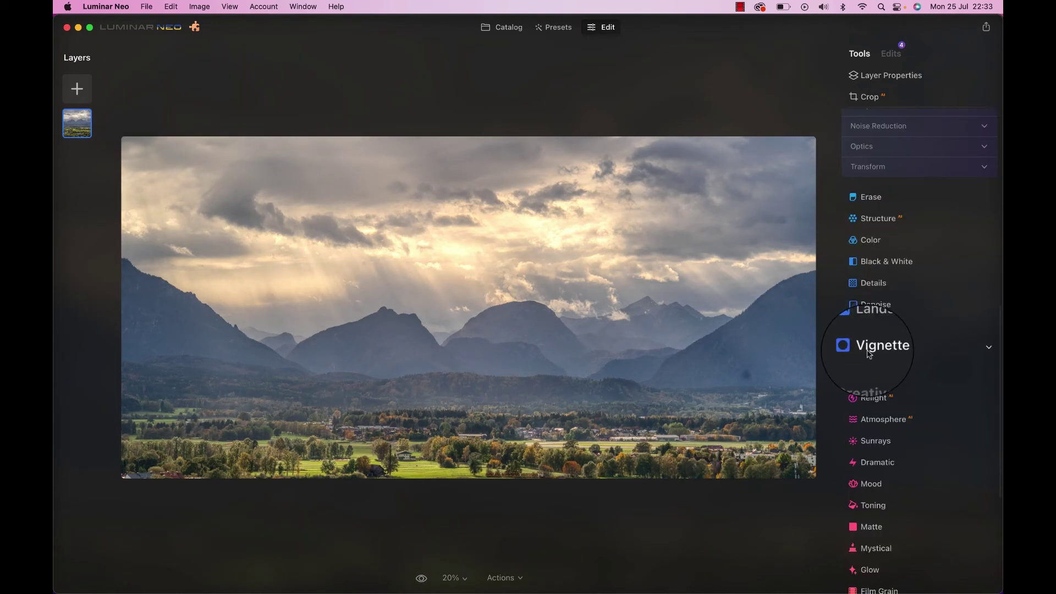
{"action": "left_click", "coordinate": [869, 343]}
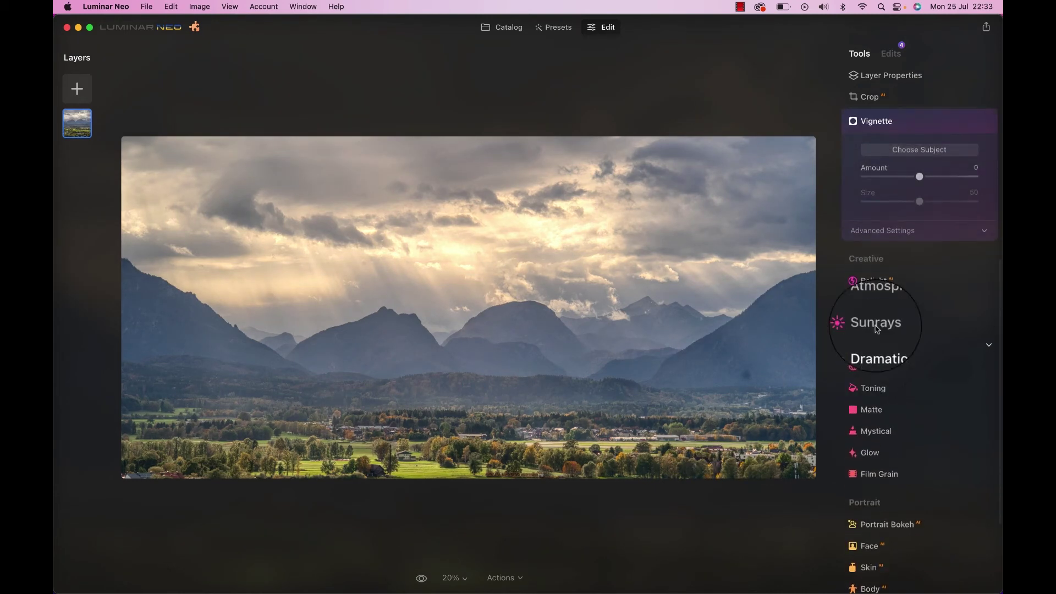
{"action": "left_click", "coordinate": [891, 177]}
{"action": "left_click_drag", "start_coordinate": [890, 177], "coordinate": [882, 177]}
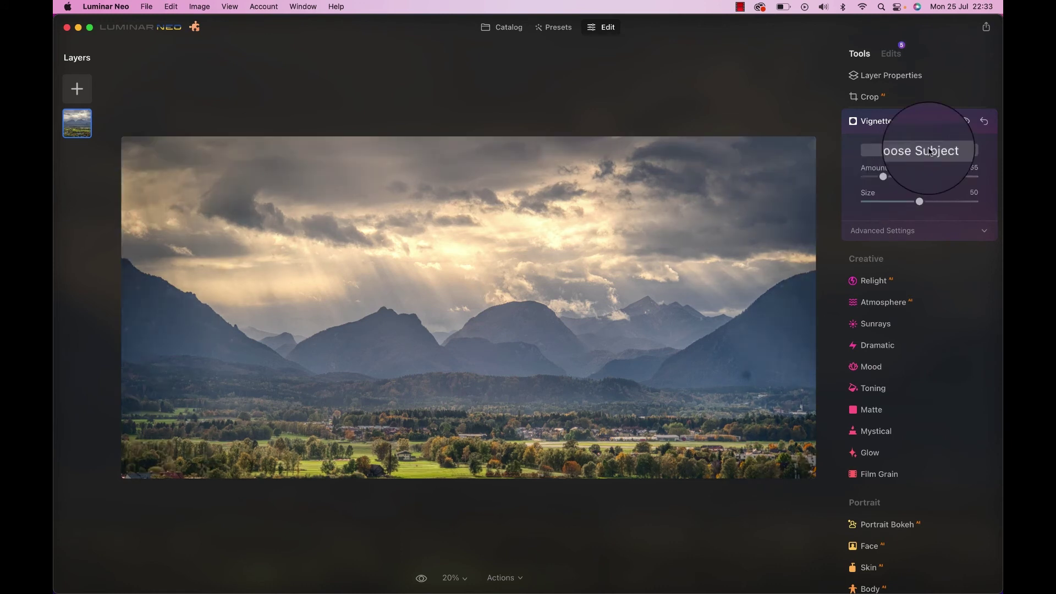
{"action": "left_click", "coordinate": [435, 262]}
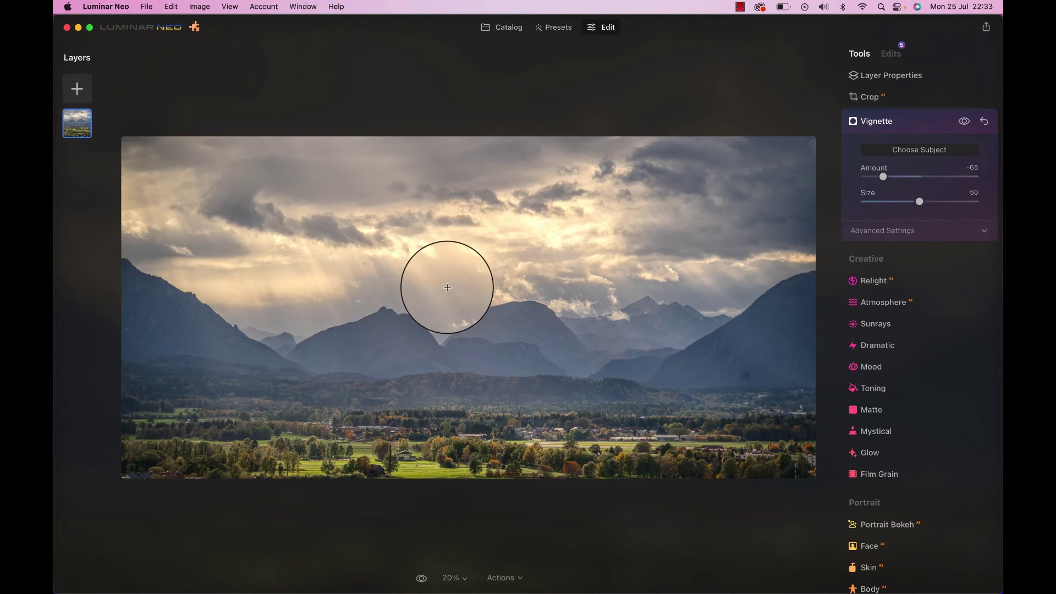
{"action": "left_click", "coordinate": [880, 231]}
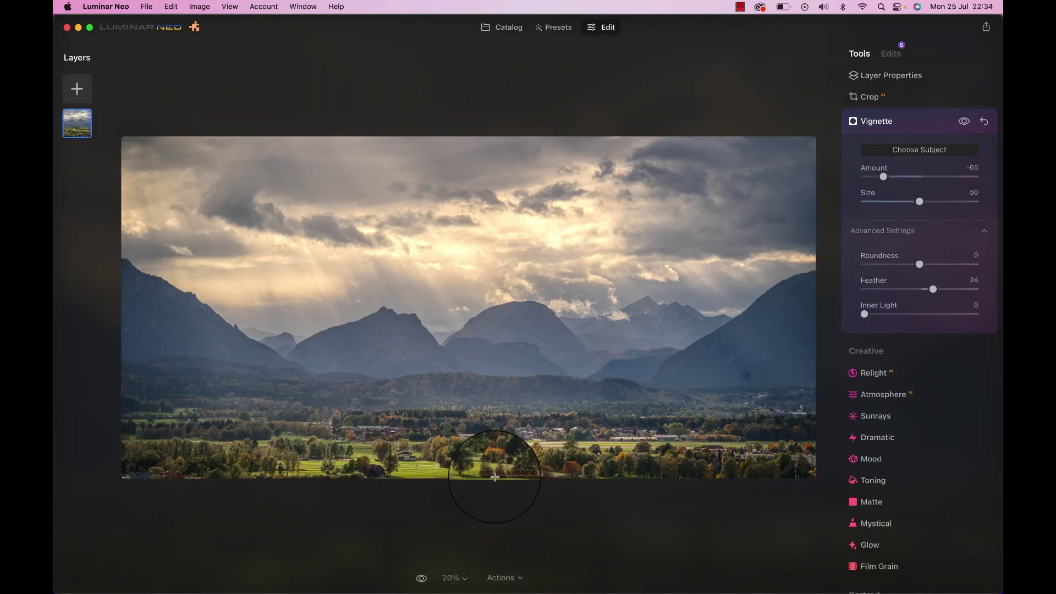
{"action": "scroll", "coordinate": [494, 476], "scroll_direction": "up", "scroll_amount": 6}
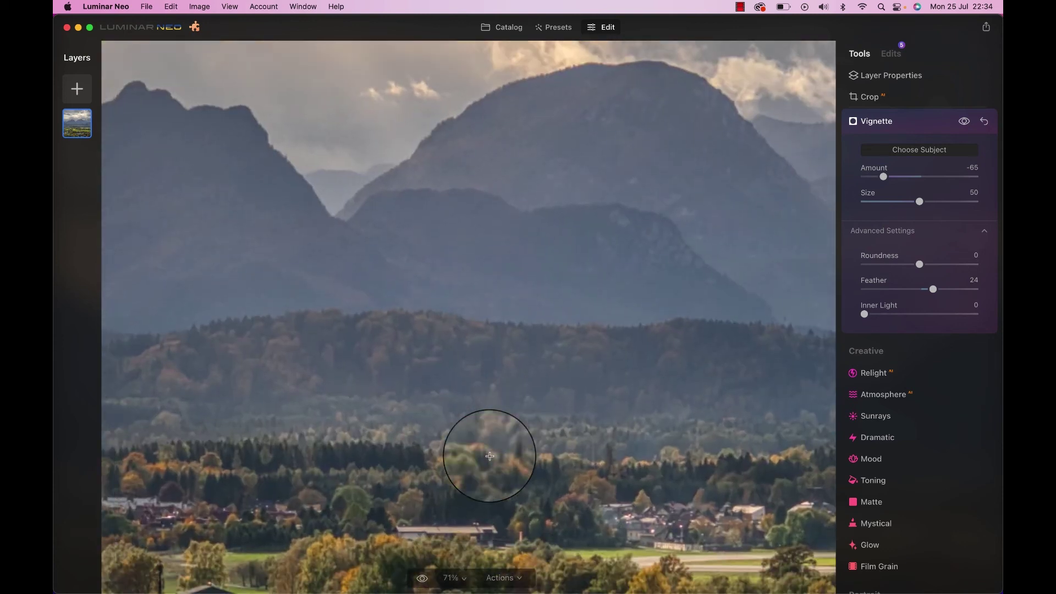
{"action": "scroll", "coordinate": [489, 456], "scroll_direction": "left", "scroll_amount": 2}
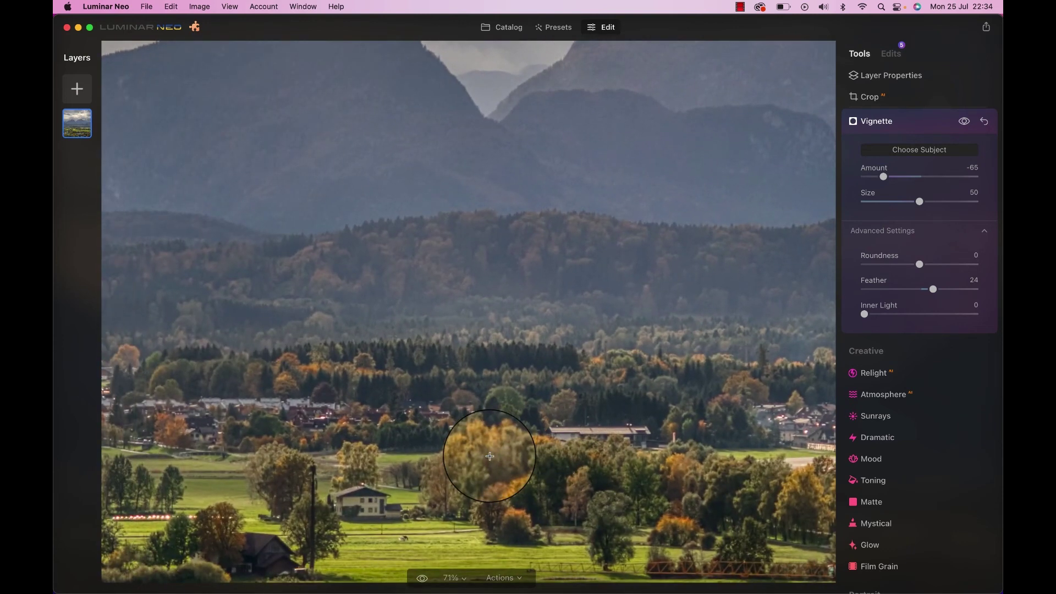
{"action": "scroll", "coordinate": [489, 456], "scroll_direction": "down", "scroll_amount": 5}
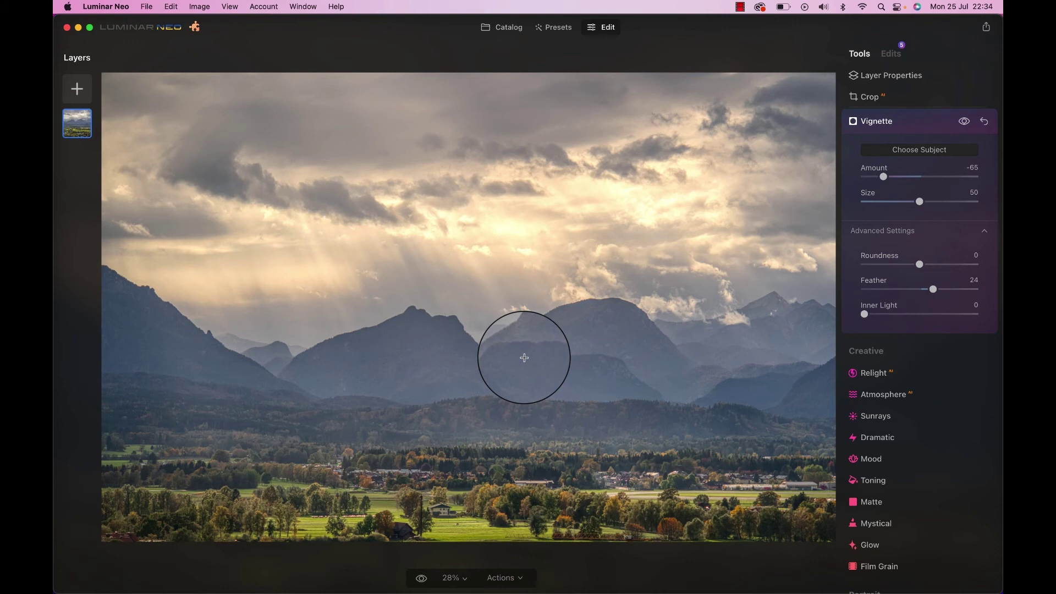
{"action": "scroll", "coordinate": [524, 357], "scroll_direction": "up", "scroll_amount": 5}
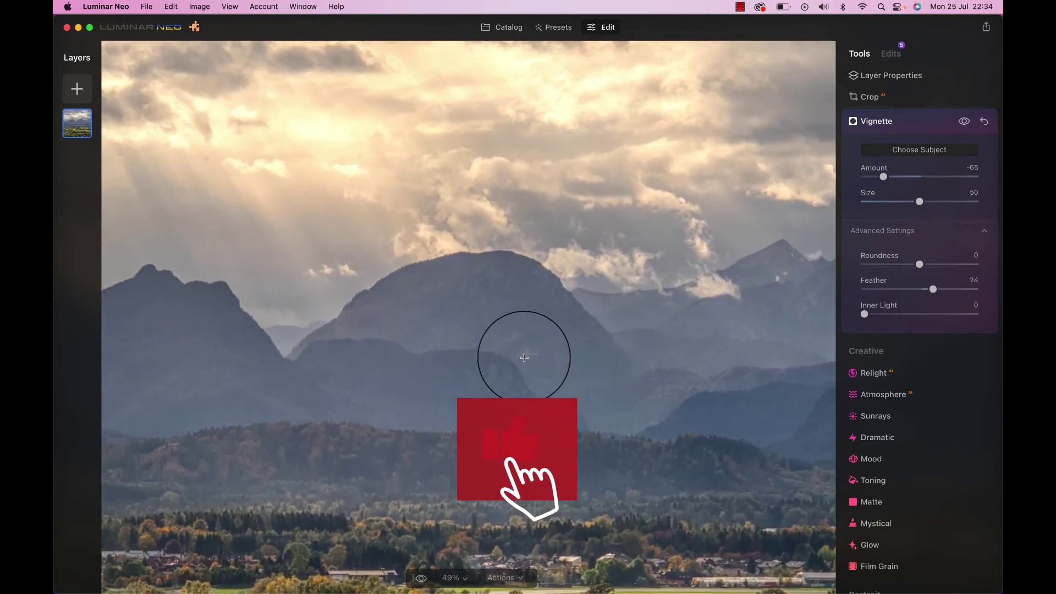
{"action": "scroll", "coordinate": [524, 357], "scroll_direction": "left", "scroll_amount": 10}
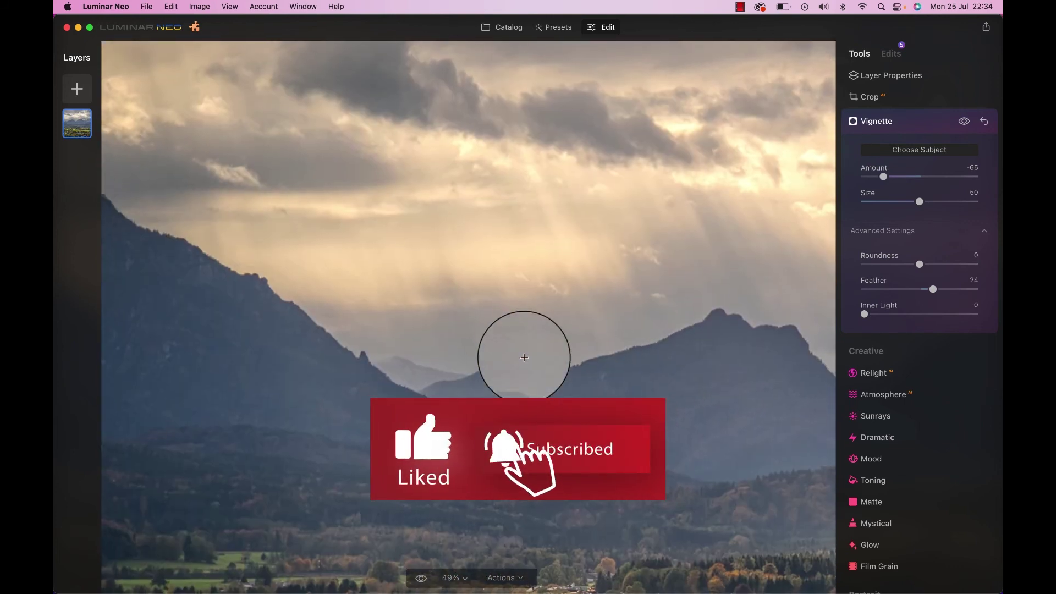
{"action": "scroll", "coordinate": [524, 357], "scroll_direction": "down", "scroll_amount": 5}
{"action": "scroll", "coordinate": [524, 357], "scroll_direction": "right", "scroll_amount": 8}
{"action": "scroll", "coordinate": [524, 358], "scroll_direction": "right", "scroll_amount": 2}
{"action": "scroll", "coordinate": [524, 357], "scroll_direction": "down", "scroll_amount": 5}
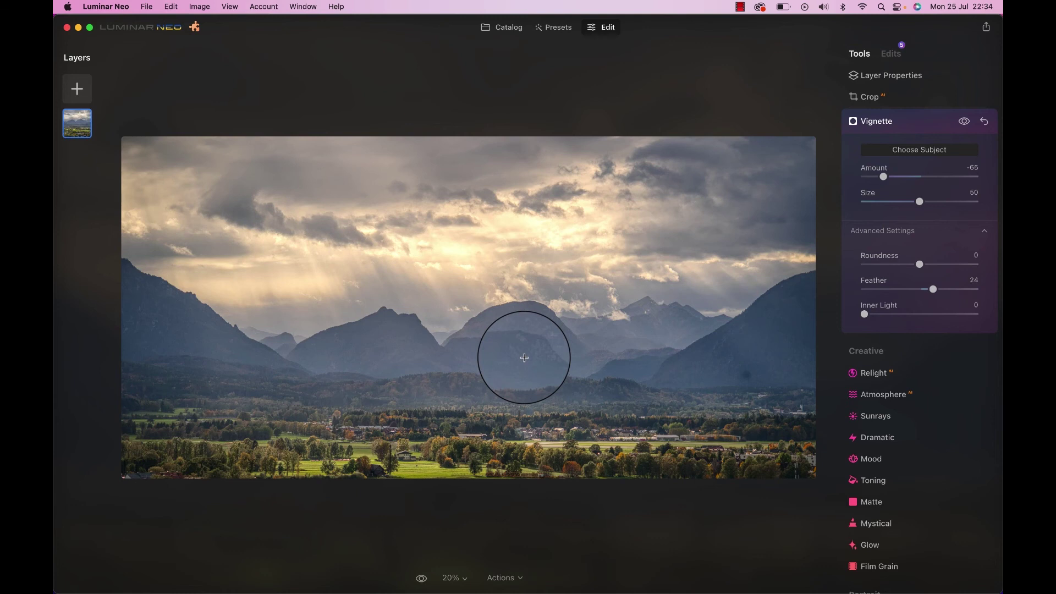